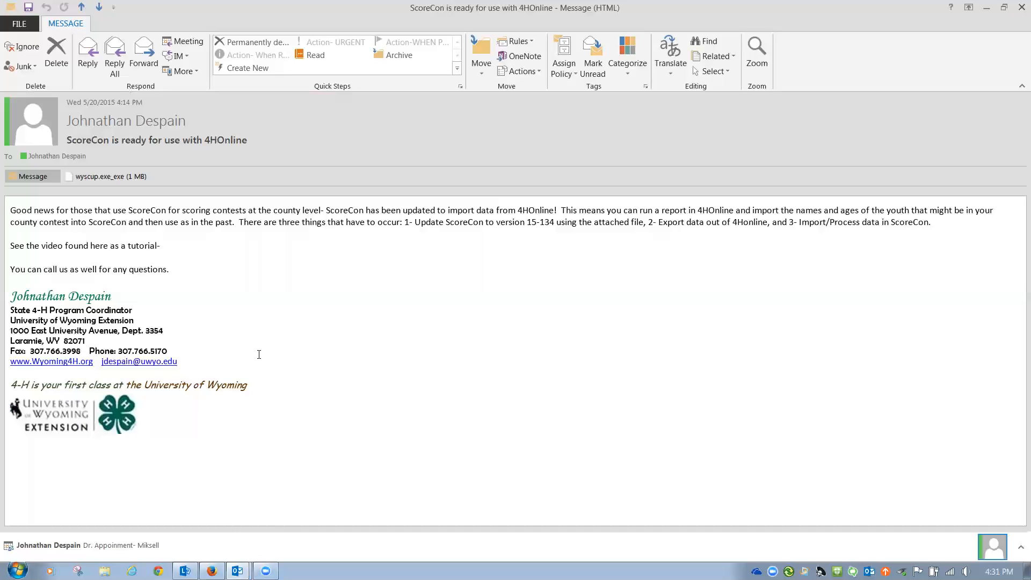
Step: Save the email's wyscup.exe_exe attachment to the Desktop, keeping the file name wyscup
{"action": "right_click", "coordinate": [111, 178]}
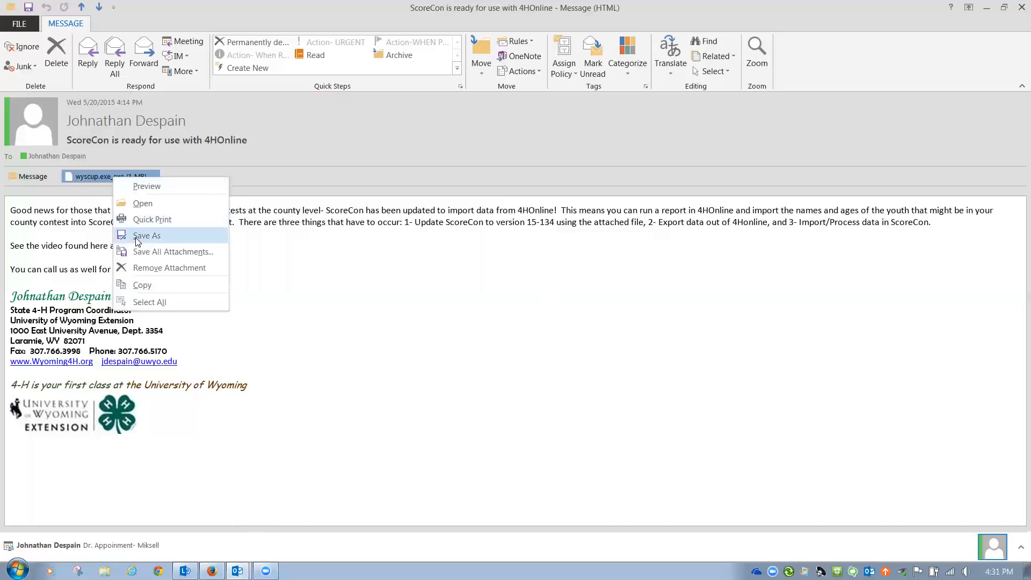
{"action": "left_click", "coordinate": [146, 236]}
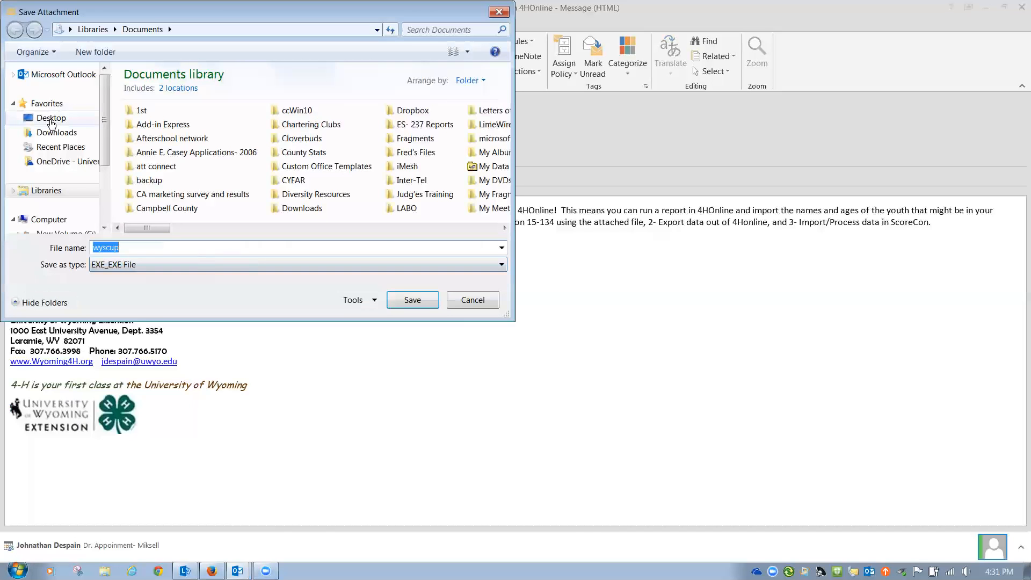
{"action": "left_click", "coordinate": [51, 119]}
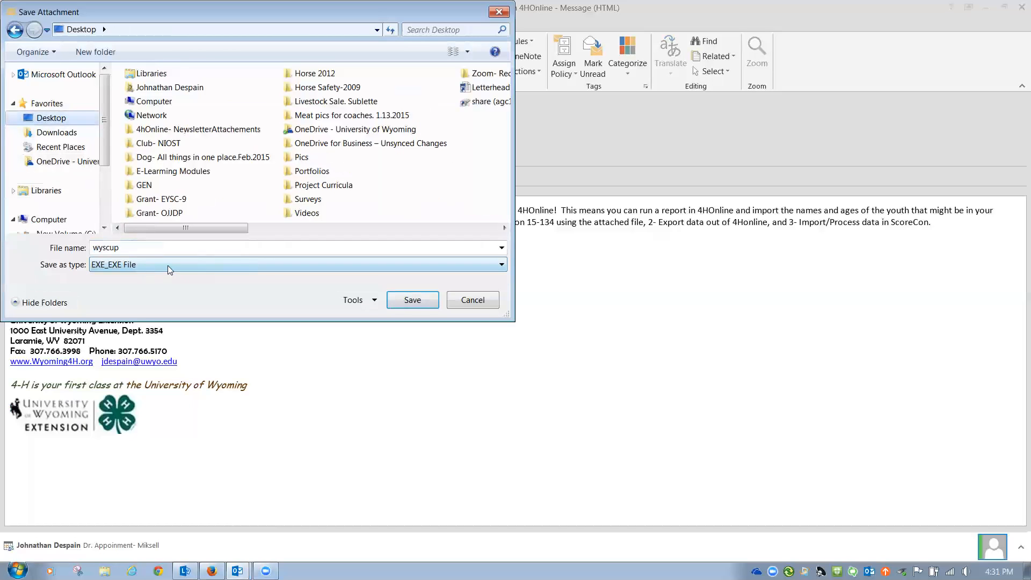
{"action": "left_click", "coordinate": [411, 302]}
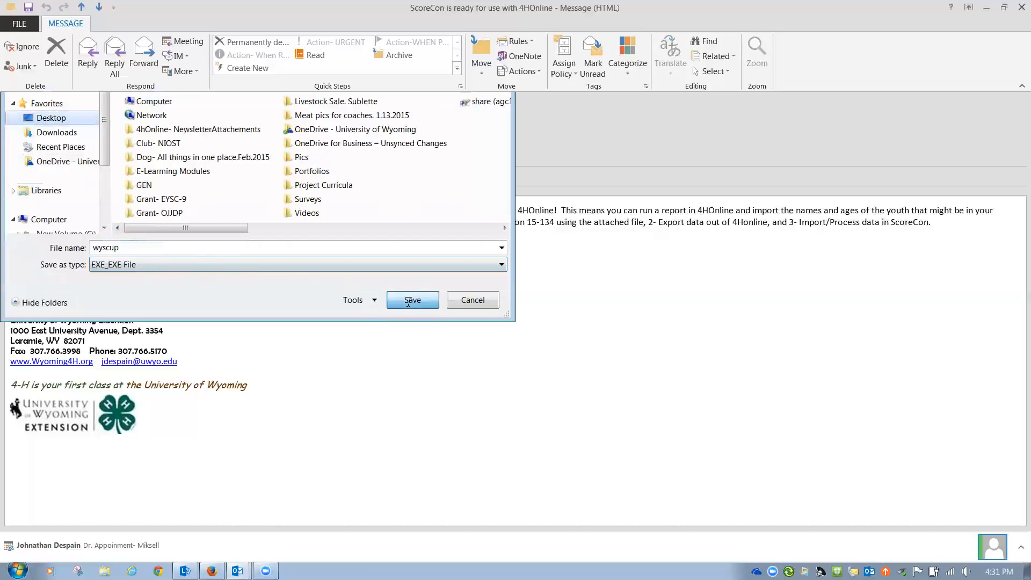
Step: On the desktop, move wyscup.exe_exe to an empty area and rename it wyscup.exe, accepting the alternative name wyscup (2).exe
{"action": "left_click", "coordinate": [990, 7]}
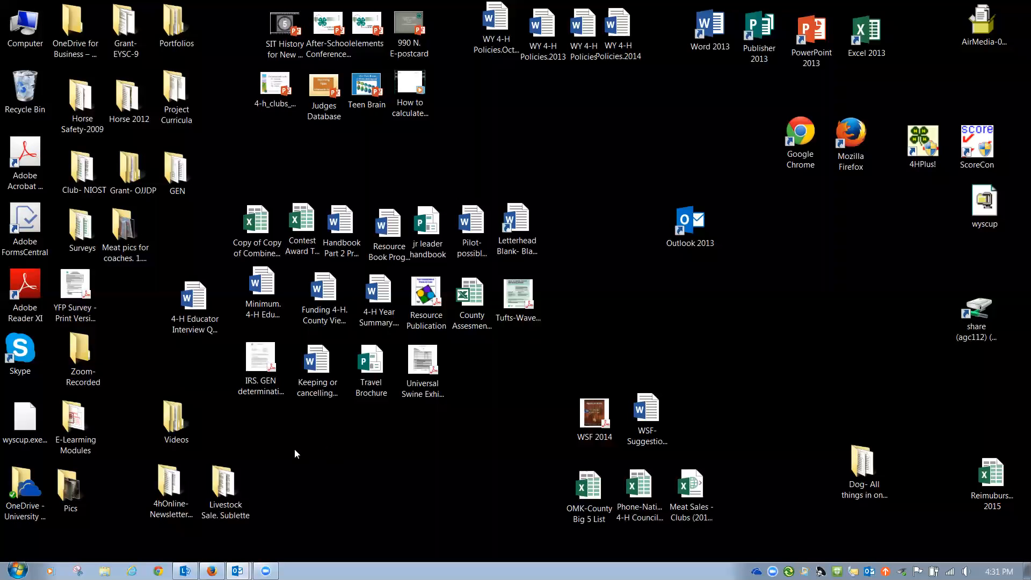
{"action": "left_click_drag", "start_coordinate": [27, 431], "coordinate": [790, 316]}
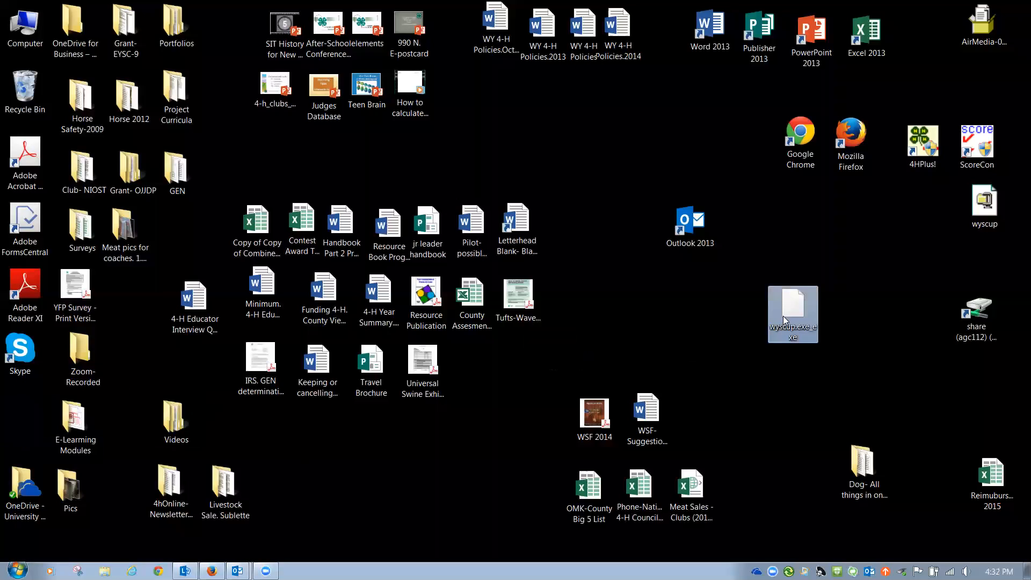
{"action": "right_click", "coordinate": [783, 315]}
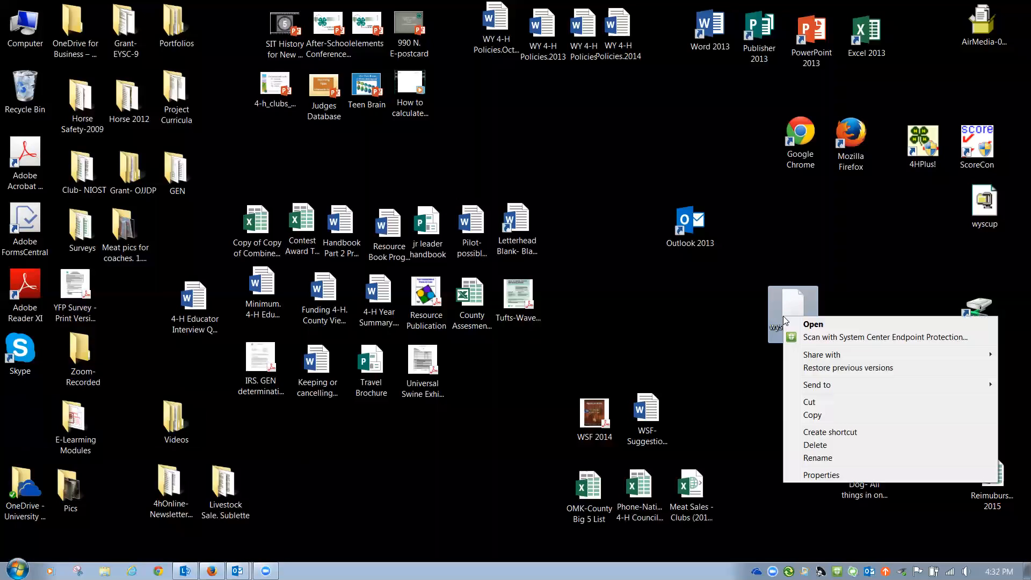
{"action": "left_click", "coordinate": [816, 458]}
{"action": "left_click", "coordinate": [804, 338]}
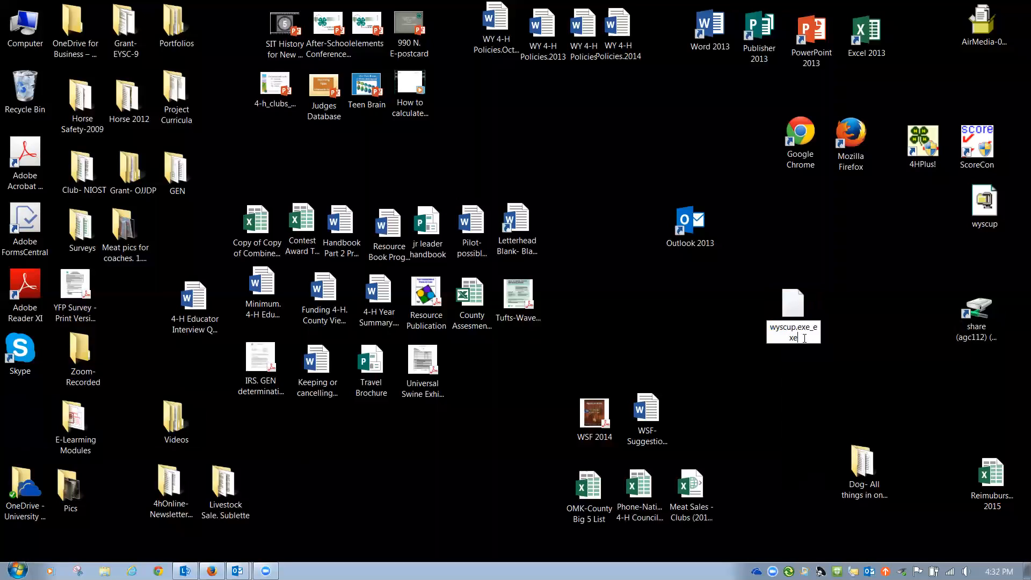
{"action": "key", "text": "BackSpace"}
{"action": "key", "text": "BackSpace"}
{"action": "key", "text": "BackSpace"}
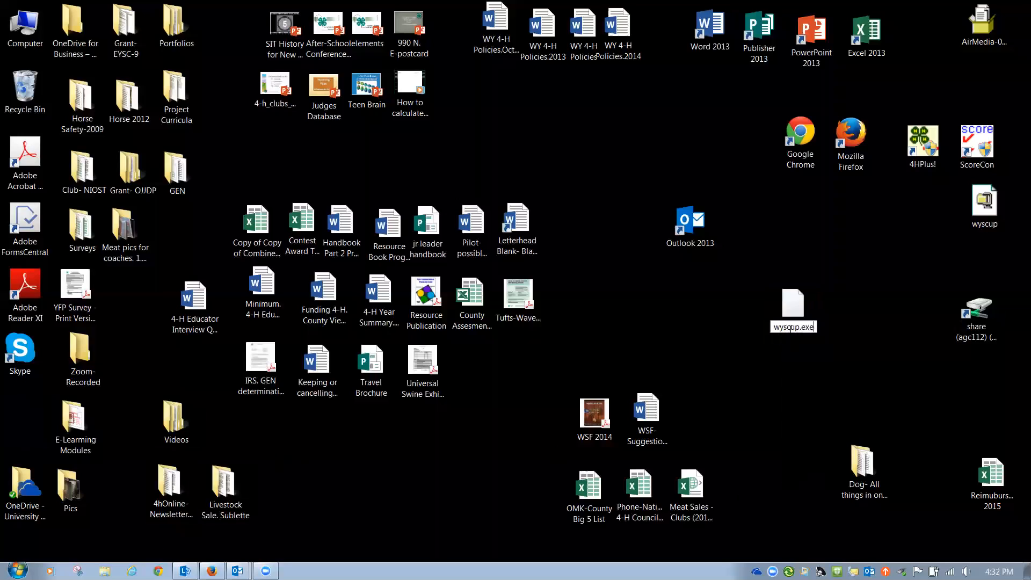
{"action": "left_click", "coordinate": [796, 370]}
{"action": "left_click", "coordinate": [577, 293]}
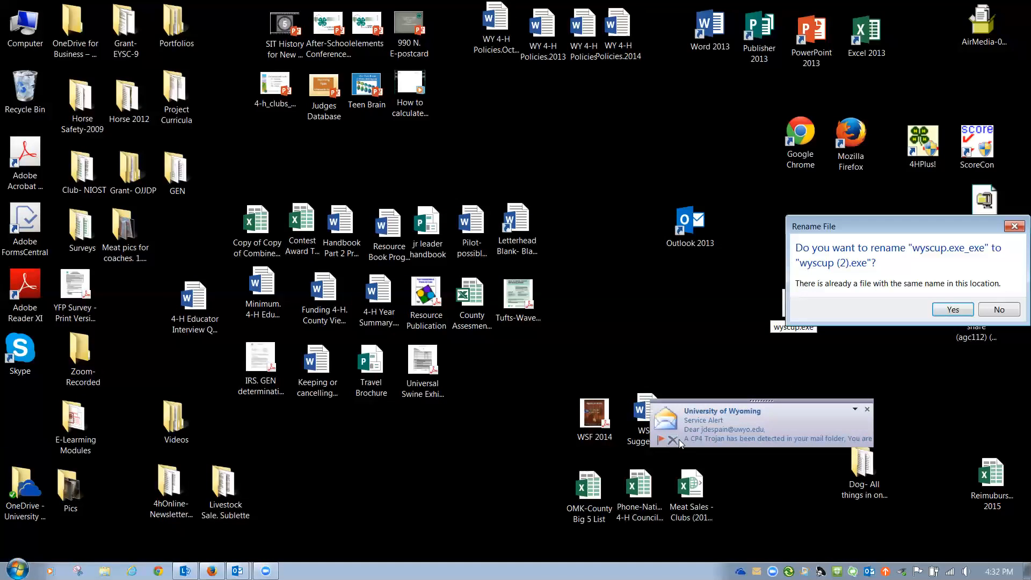
{"action": "left_click", "coordinate": [954, 310]}
{"action": "left_click_drag", "start_coordinate": [791, 365], "coordinate": [858, 336]}
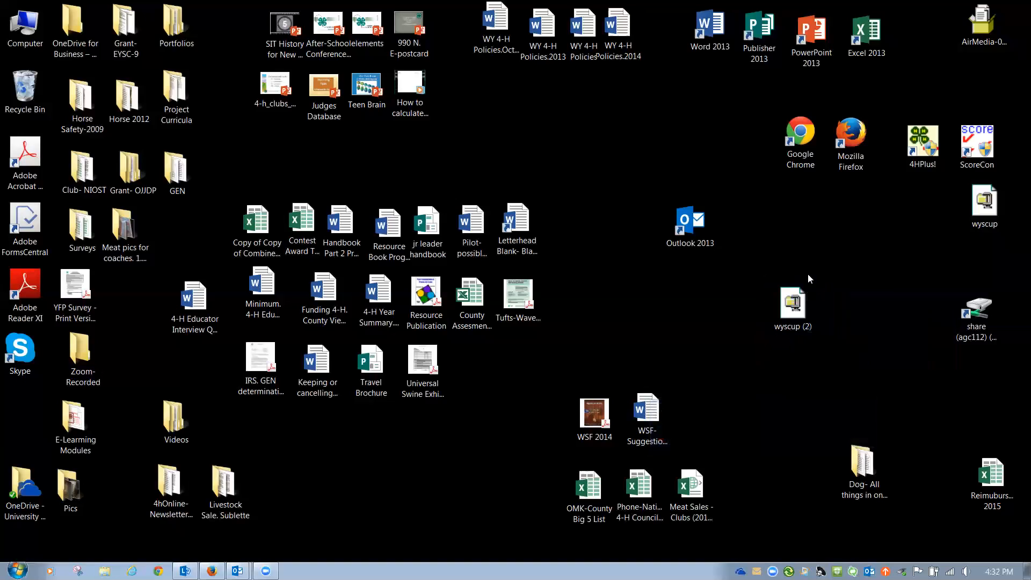
Step: Run wyscup (2).exe, unzip its files to c:\ckv\ with overwriting without prompting, and close the extractor
{"action": "double_click", "coordinate": [795, 306]}
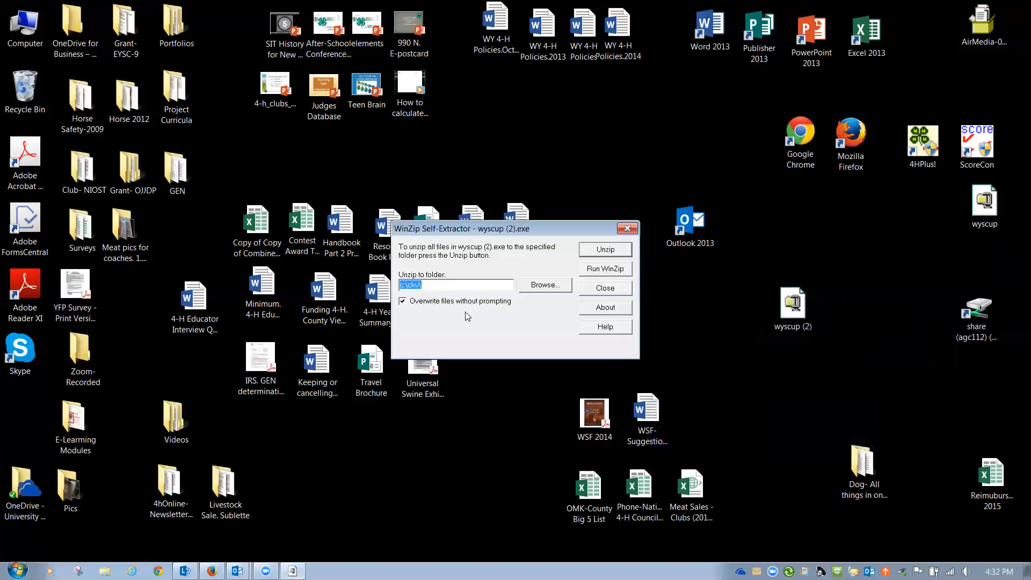
{"action": "left_click", "coordinate": [625, 249]}
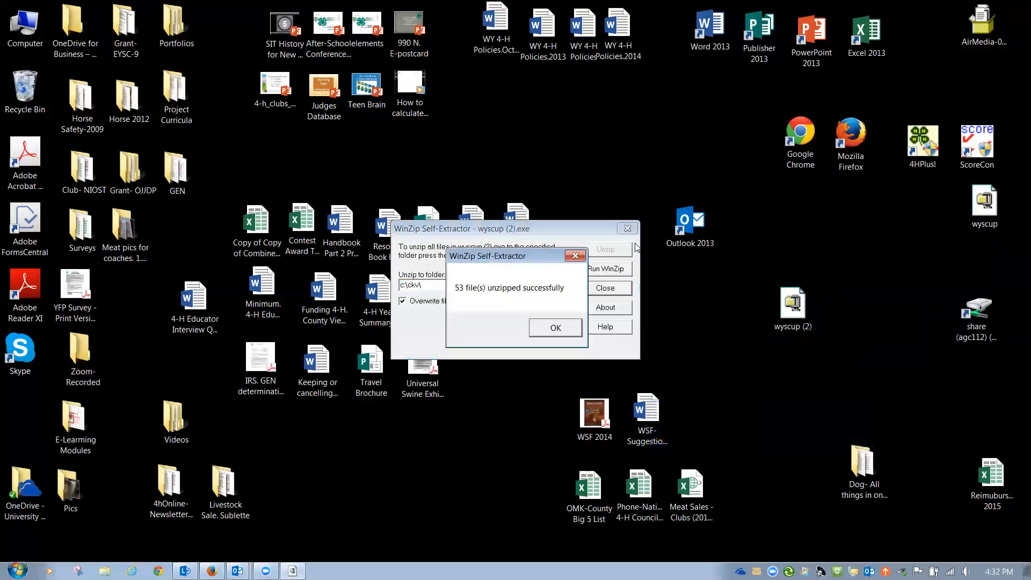
{"action": "left_click", "coordinate": [537, 328]}
{"action": "left_click", "coordinate": [626, 229]}
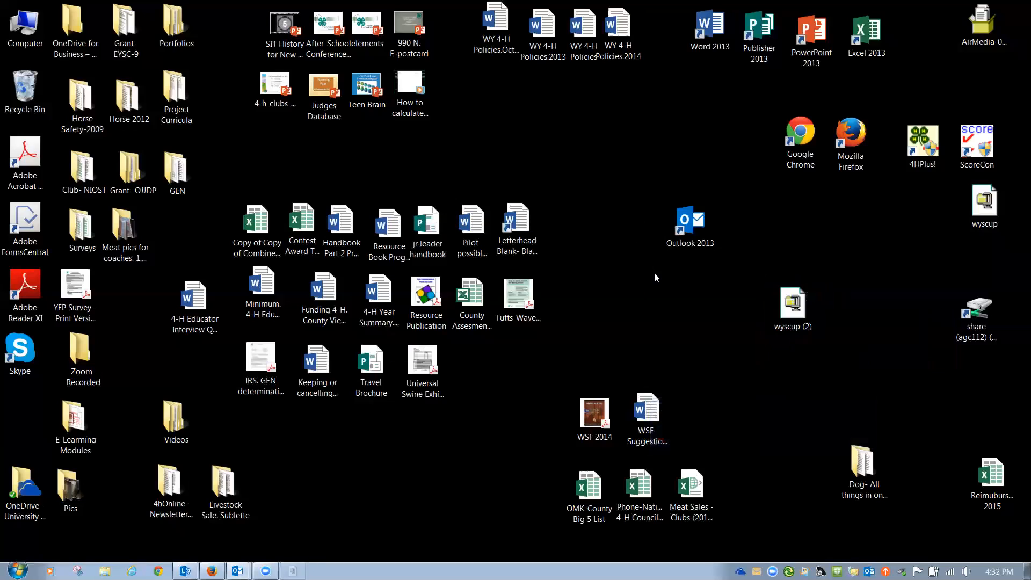
Step: Launch ScoreCon, reduce and reposition its window to check the version number in the title, and exit the program
{"action": "double_click", "coordinate": [981, 154]}
{"action": "left_click", "coordinate": [941, 312]}
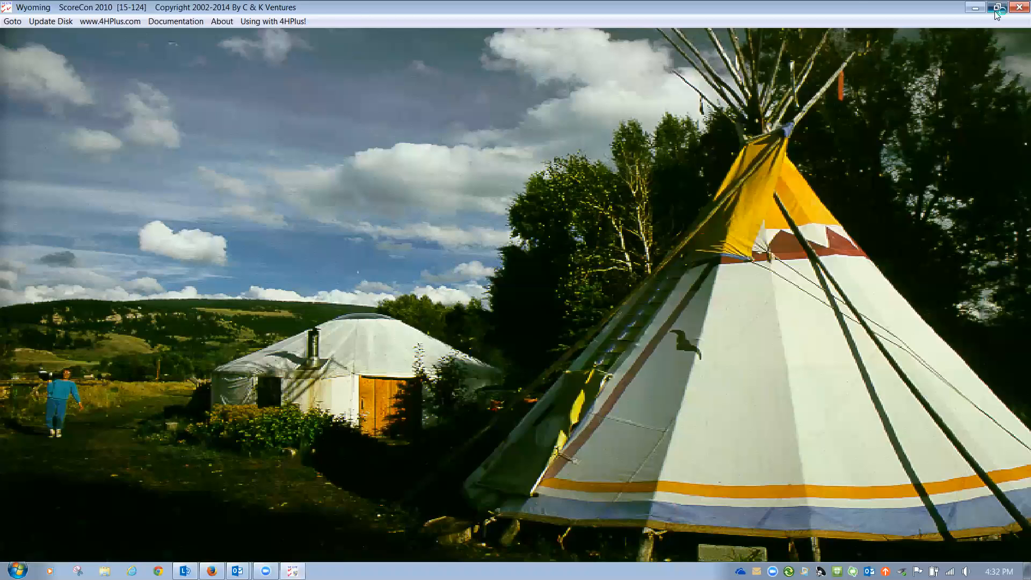
{"action": "left_click", "coordinate": [996, 12]}
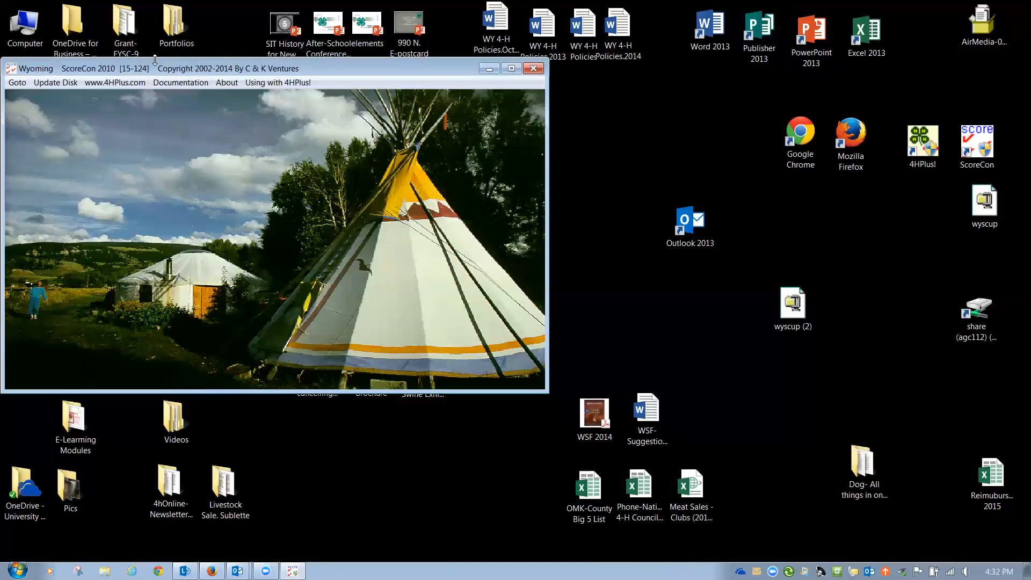
{"action": "left_click_drag", "start_coordinate": [157, 68], "coordinate": [367, 201]}
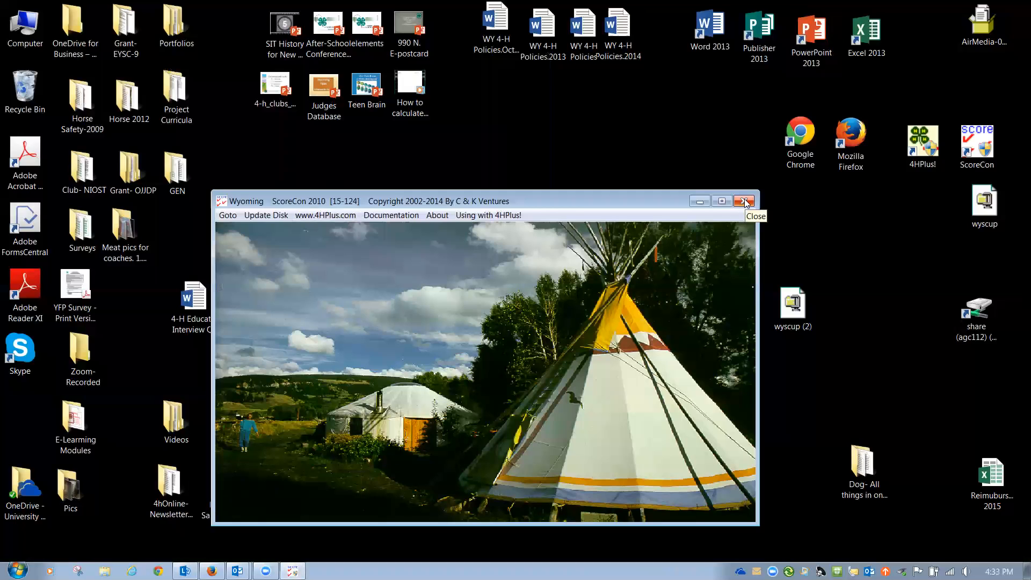
{"action": "left_click", "coordinate": [224, 215]}
{"action": "left_click", "coordinate": [242, 230]}
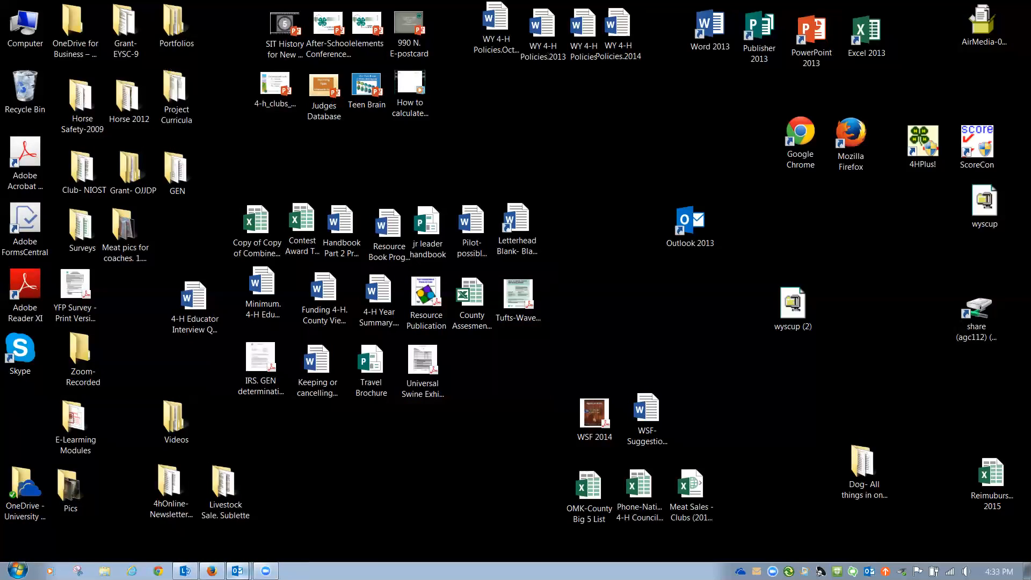
Step: Switch to 4HOnline in Firefox and run the ScoreCon Export report from the State folder of the shared enrollment reports
{"action": "mouse_move", "coordinate": [237, 570]}
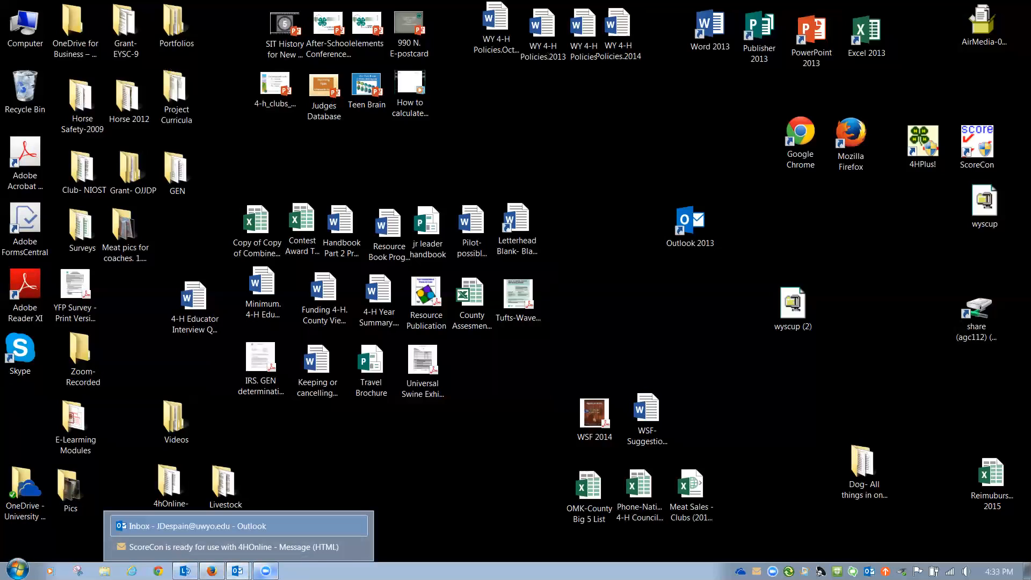
{"action": "left_click", "coordinate": [213, 571]}
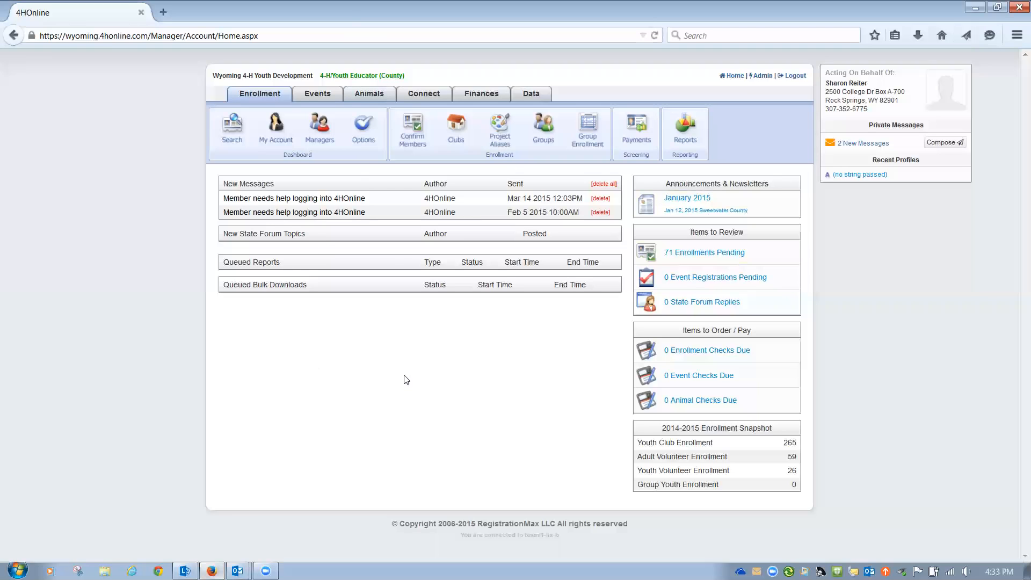
{"action": "left_click", "coordinate": [684, 131]}
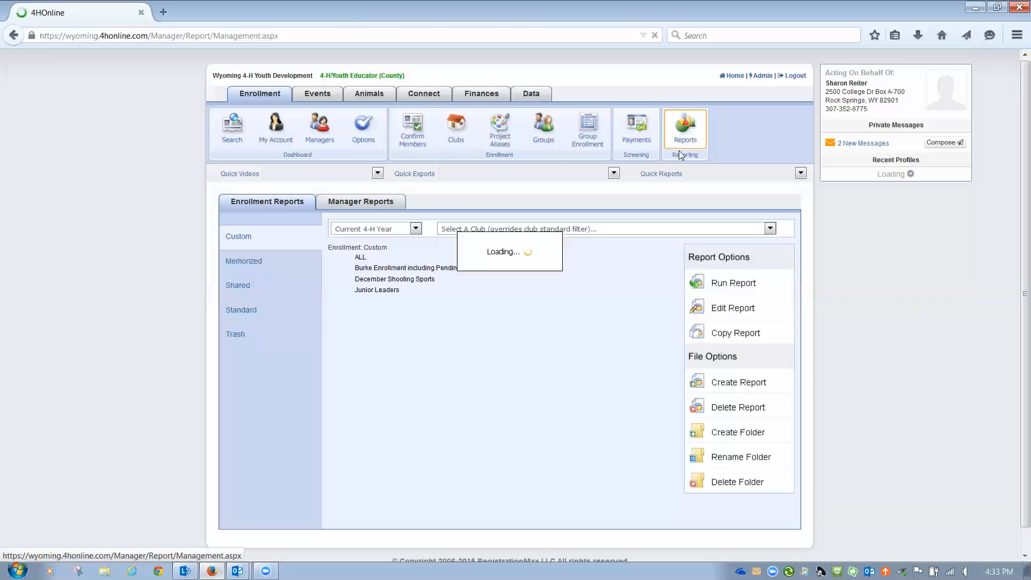
{"action": "left_click", "coordinate": [238, 288]}
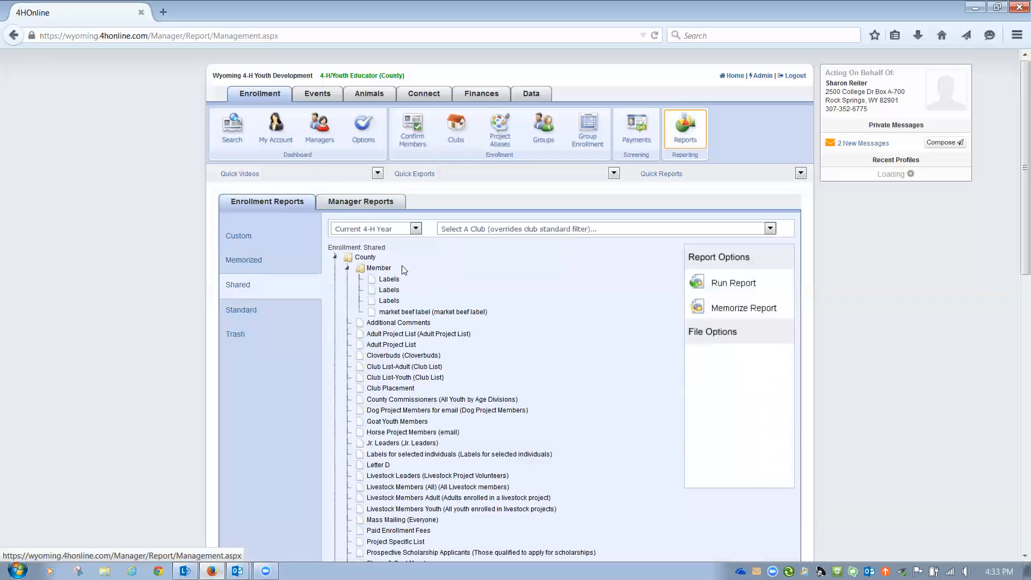
{"action": "scroll", "coordinate": [379, 432], "scroll_direction": "down", "scroll_amount": 5}
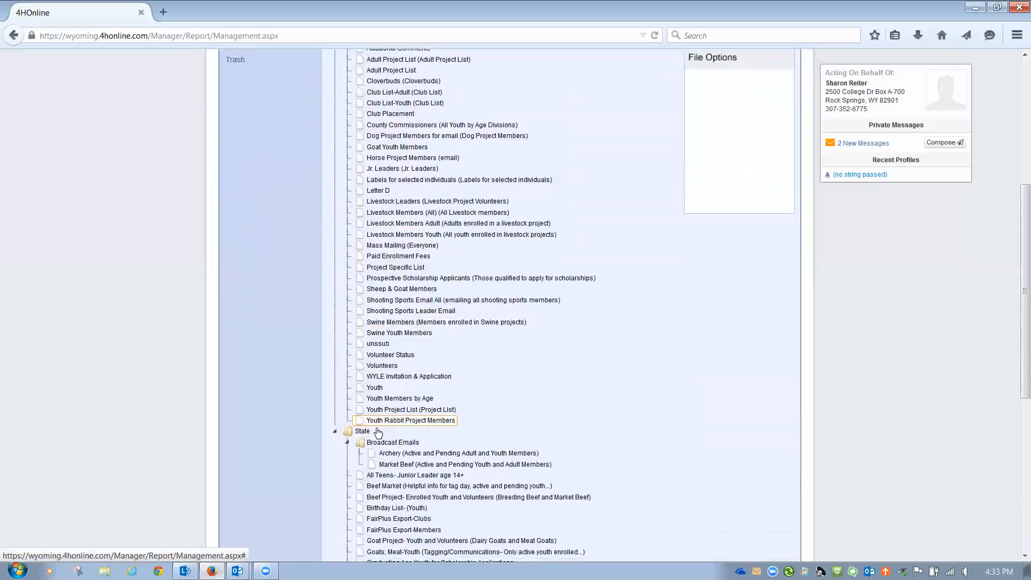
{"action": "scroll", "coordinate": [378, 432], "scroll_direction": "down", "scroll_amount": 6}
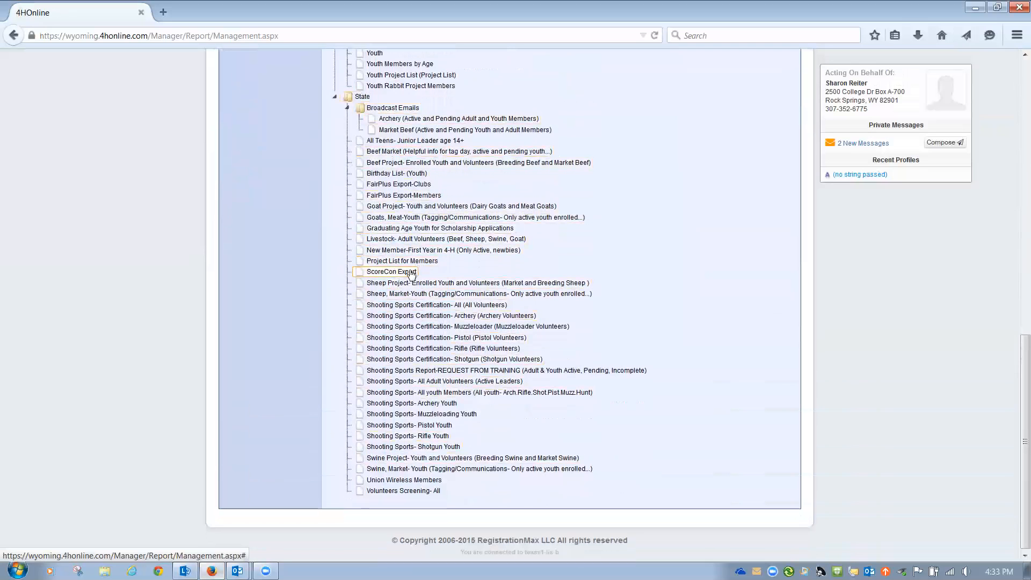
{"action": "left_click", "coordinate": [387, 276]}
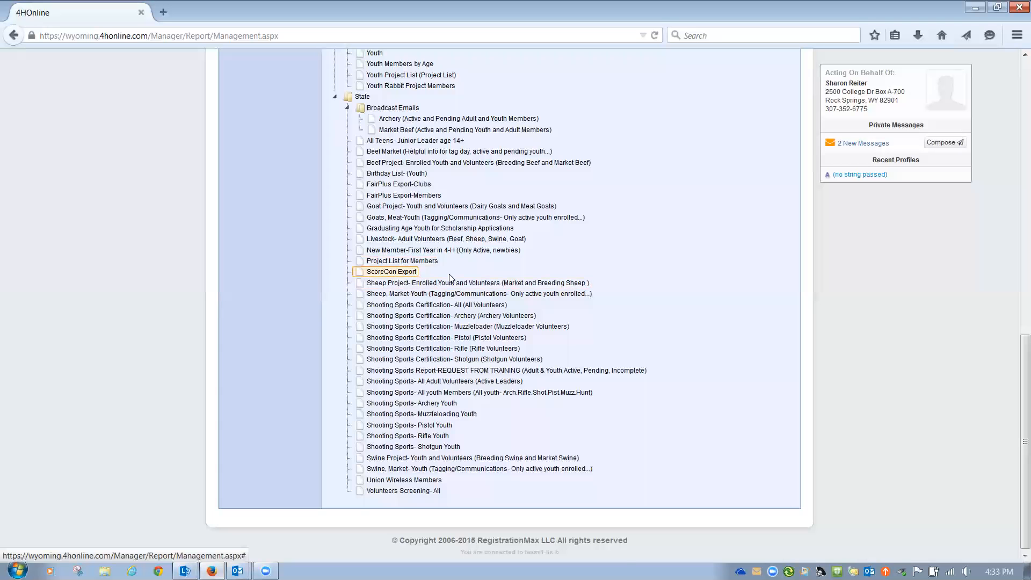
{"action": "scroll", "coordinate": [653, 334], "scroll_direction": "up", "scroll_amount": 15}
{"action": "left_click", "coordinate": [741, 283]}
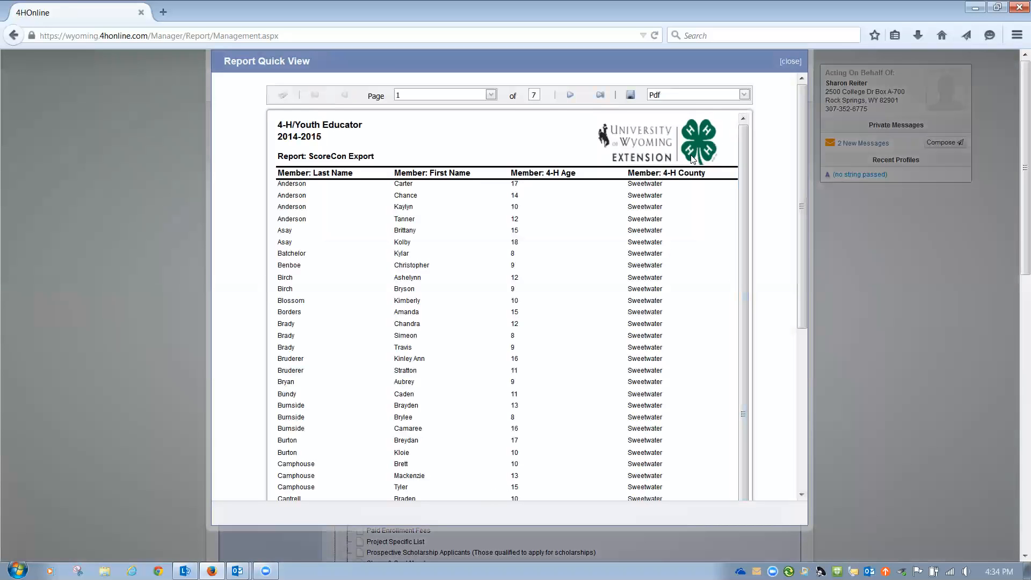
Step: Export the ScoreCon Export report in MS Excel format, save the file, and open the downloaded custom_Report(7).xlsx
{"action": "left_click", "coordinate": [744, 95]}
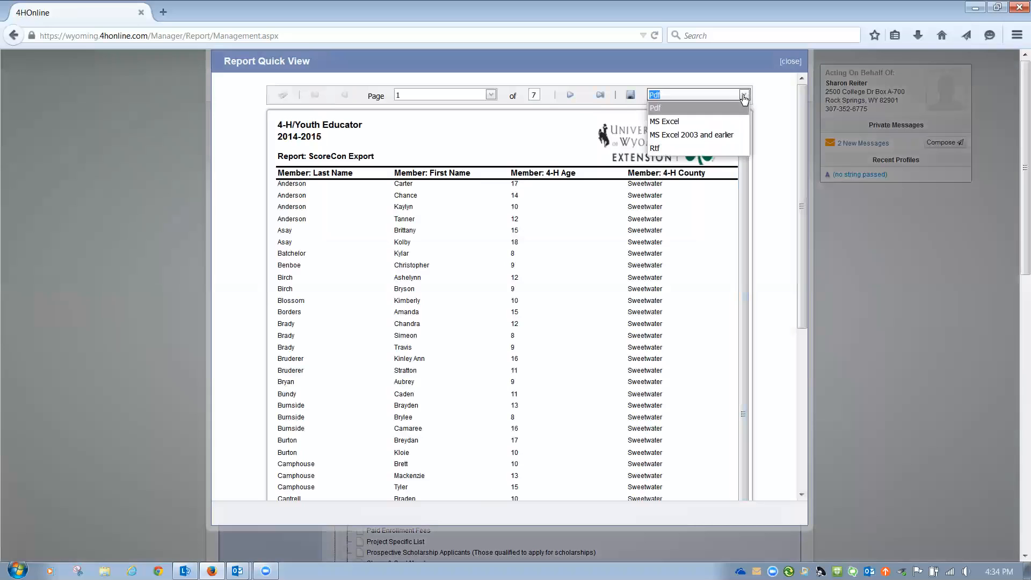
{"action": "left_click", "coordinate": [712, 123]}
{"action": "left_click", "coordinate": [629, 96]}
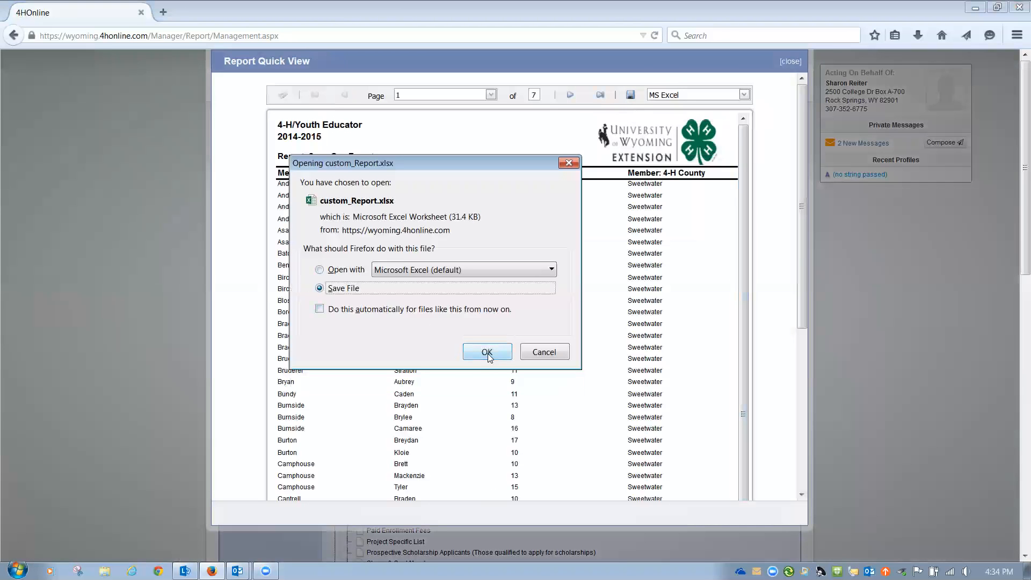
{"action": "left_click", "coordinate": [488, 352]}
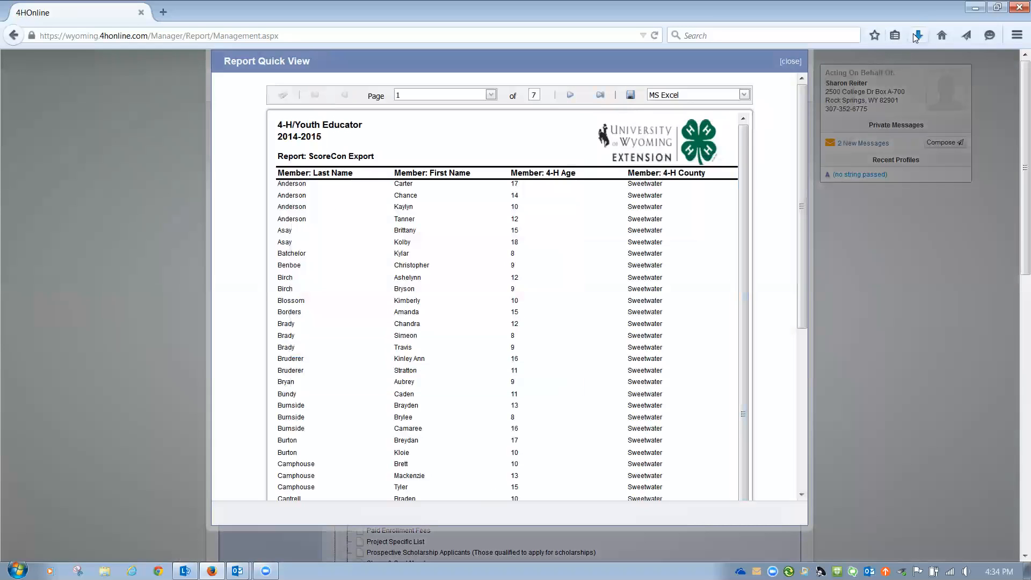
{"action": "left_click", "coordinate": [916, 34]}
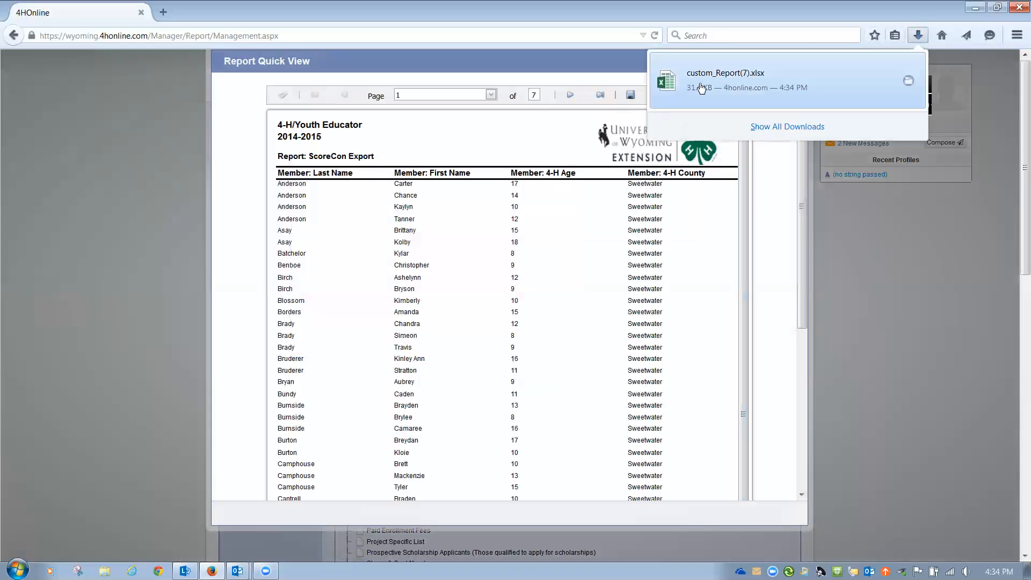
{"action": "left_click", "coordinate": [734, 86]}
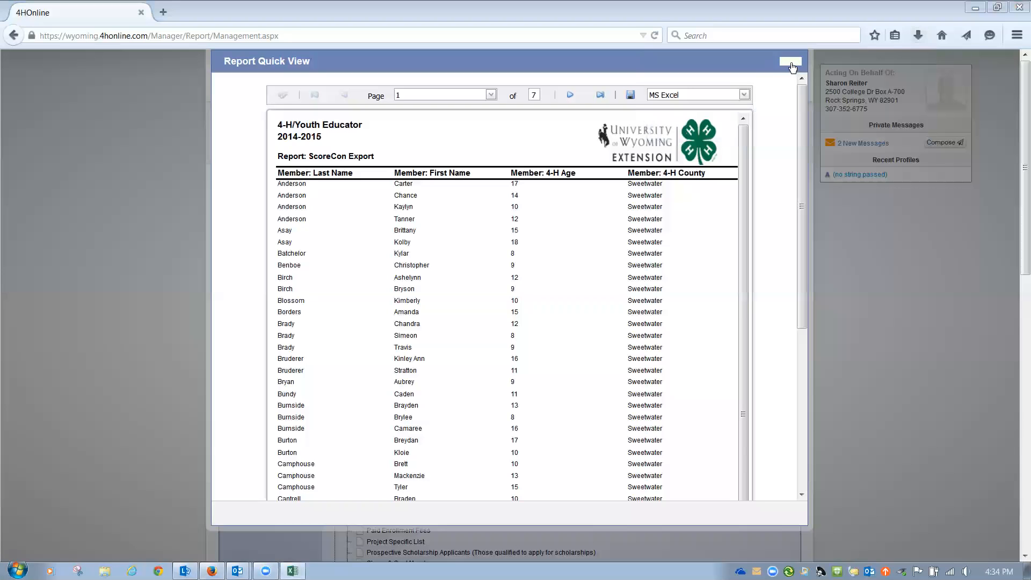
Step: Close the report quick view and log out of 4HOnline
{"action": "left_click", "coordinate": [792, 64]}
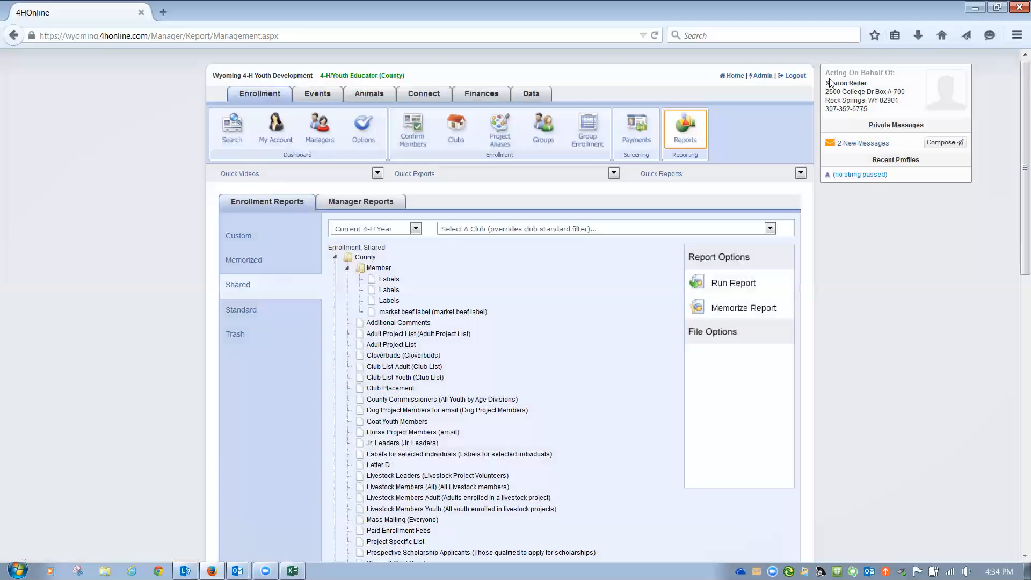
{"action": "left_click", "coordinate": [796, 77]}
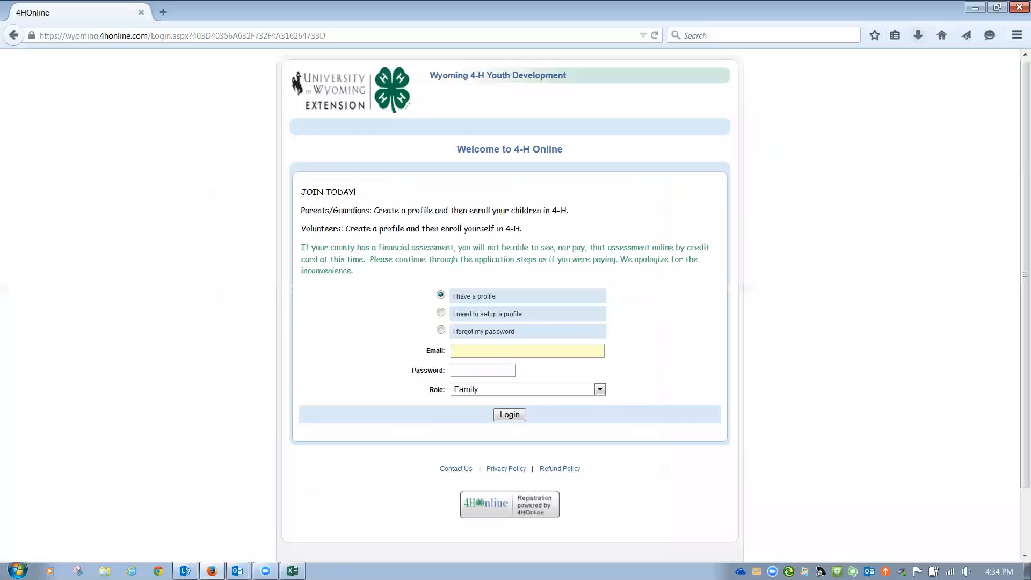
Step: Switch to the custom_Report(7) workbook in Excel and maximize its window
{"action": "left_click", "coordinate": [293, 571]}
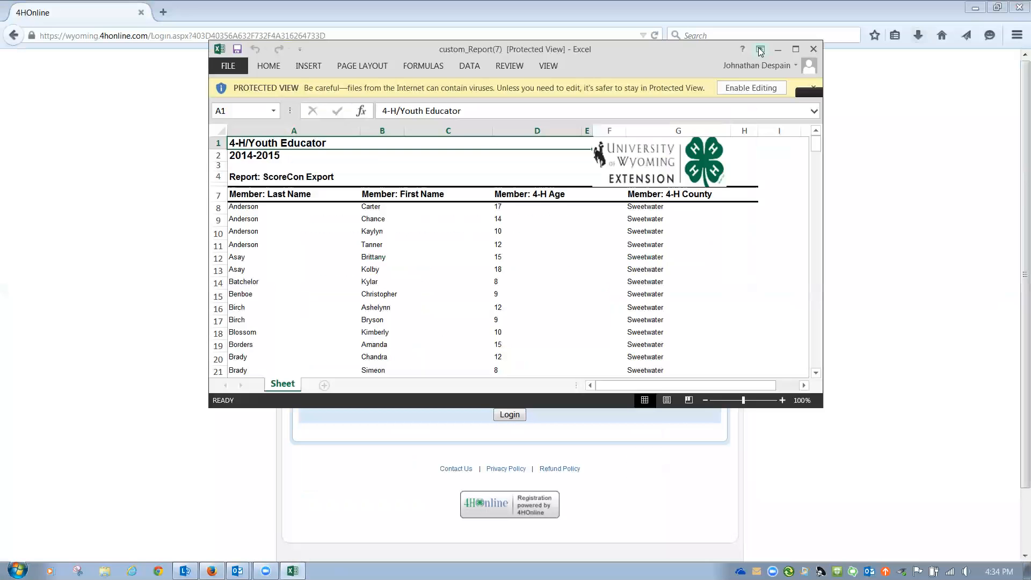
{"action": "left_click", "coordinate": [795, 49]}
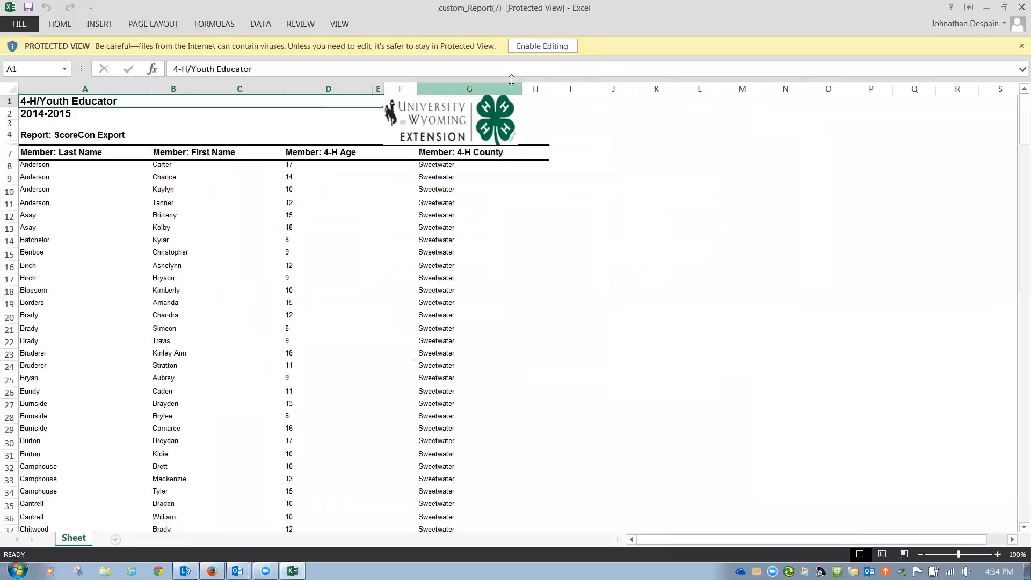
Step: Enable editing of the workbook and delete the empty columns between the first name and age columns and between the age and county columns
{"action": "left_click", "coordinate": [540, 46]}
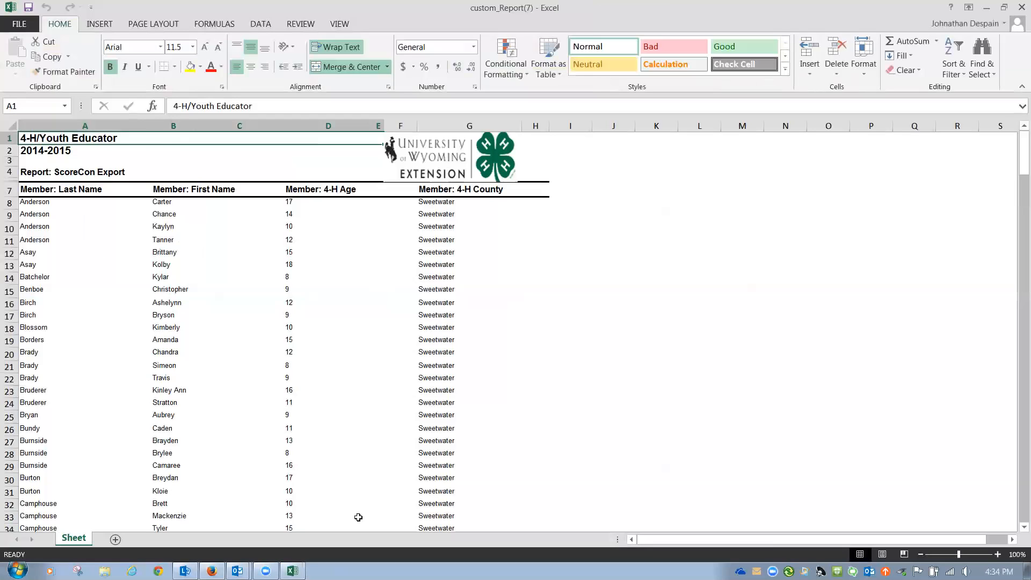
{"action": "left_click", "coordinate": [247, 125]}
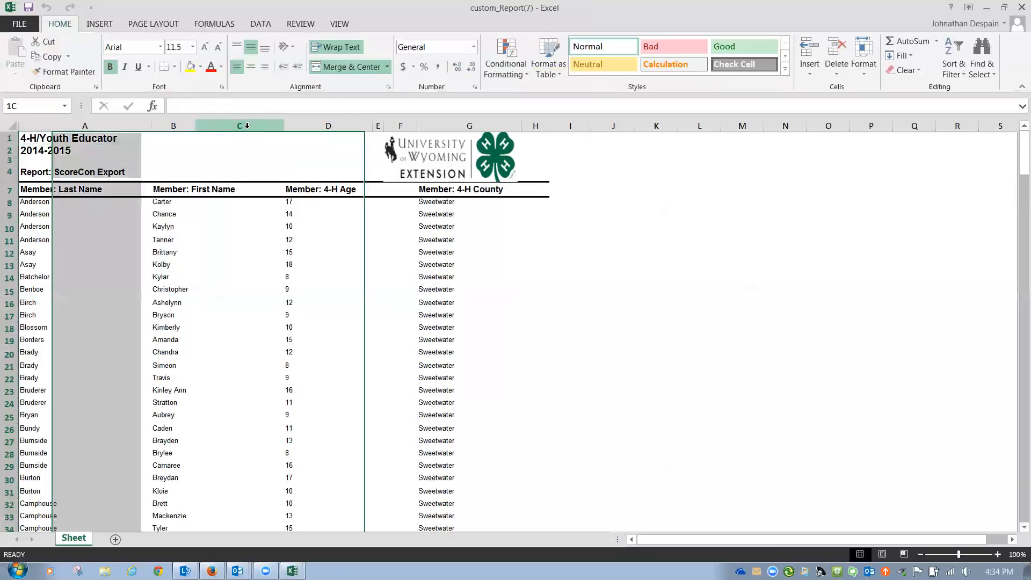
{"action": "right_click", "coordinate": [248, 127]}
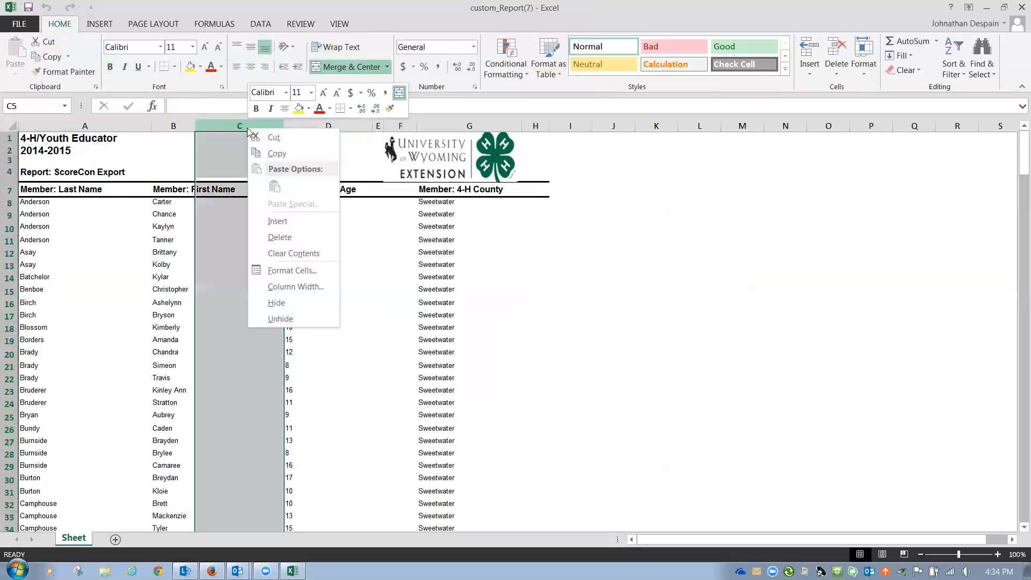
{"action": "left_click", "coordinate": [272, 238]}
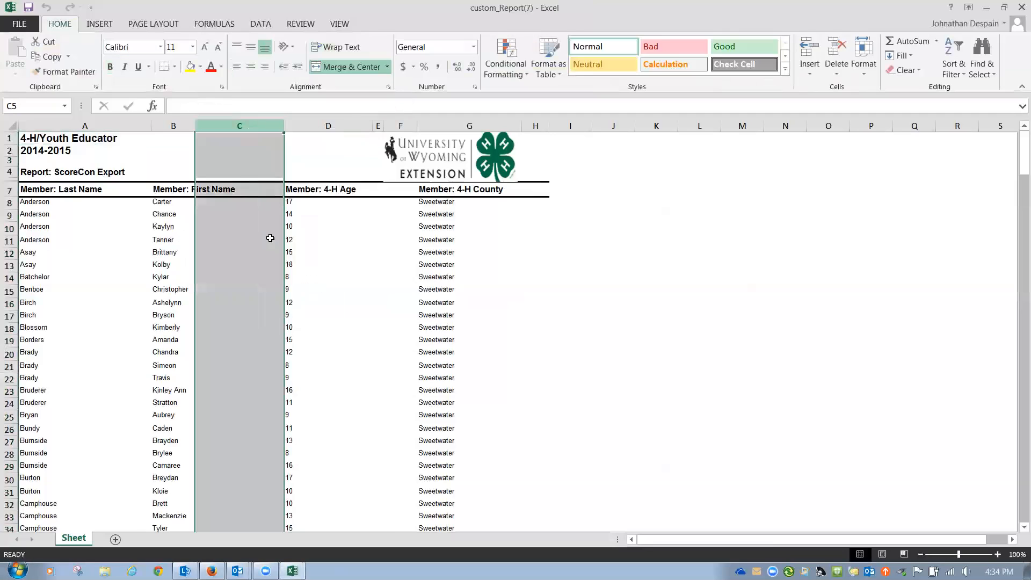
{"action": "right_click", "coordinate": [289, 125]}
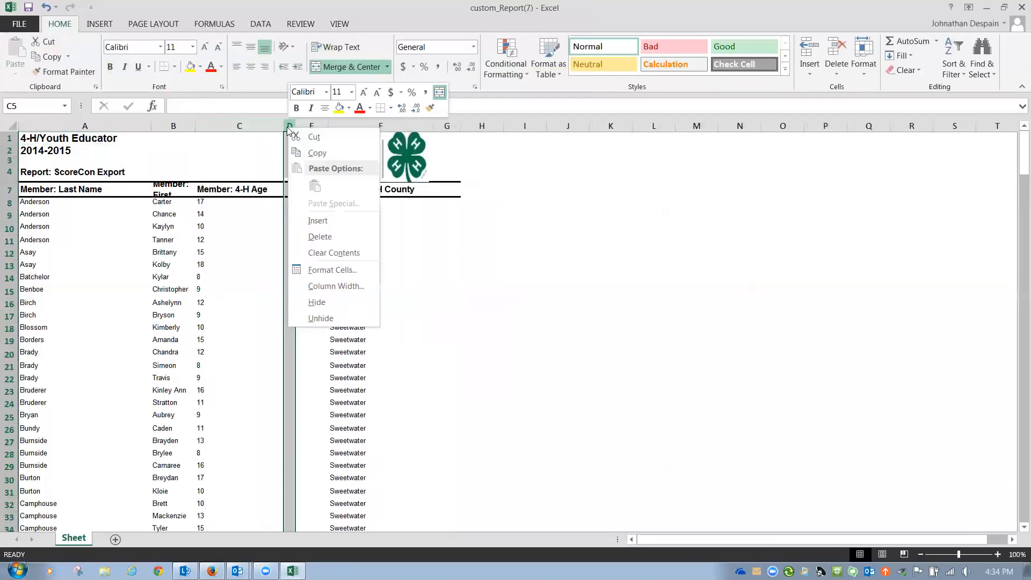
{"action": "left_click", "coordinate": [316, 234]}
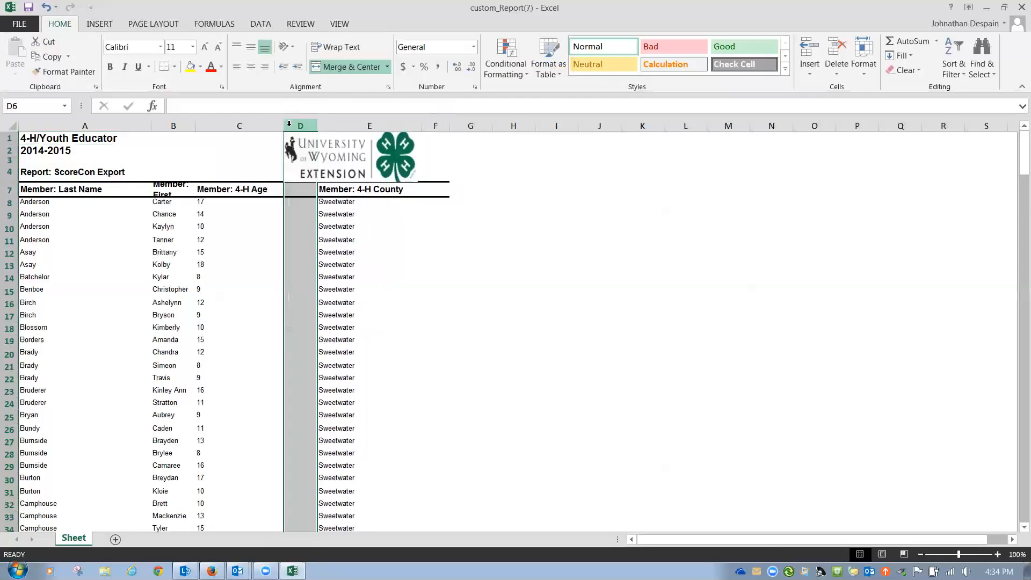
{"action": "right_click", "coordinate": [291, 125]}
{"action": "left_click", "coordinate": [321, 237]}
Step: Check the four member data columns and delete the empty column E after Member: 4-H County
{"action": "left_click", "coordinate": [226, 128]}
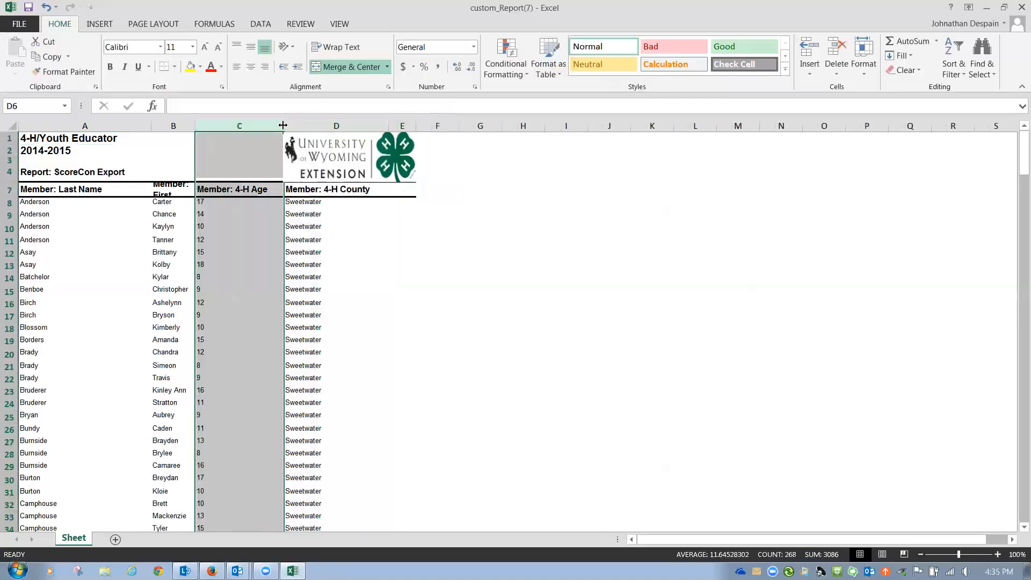
{"action": "left_click", "coordinate": [354, 127]}
{"action": "left_click", "coordinate": [190, 127]}
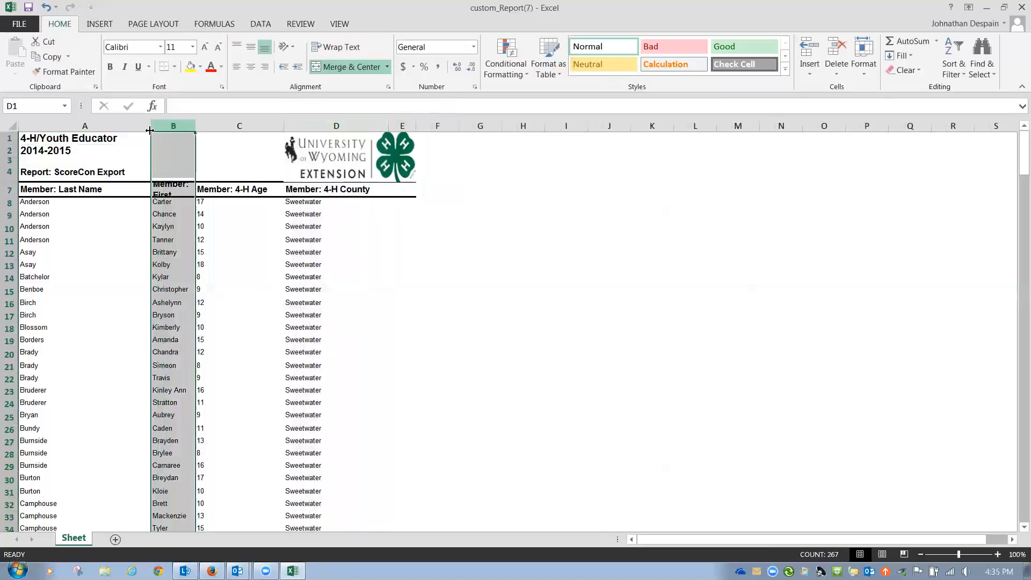
{"action": "left_click", "coordinate": [85, 126]}
{"action": "left_click", "coordinate": [402, 127]}
{"action": "right_click", "coordinate": [402, 126]}
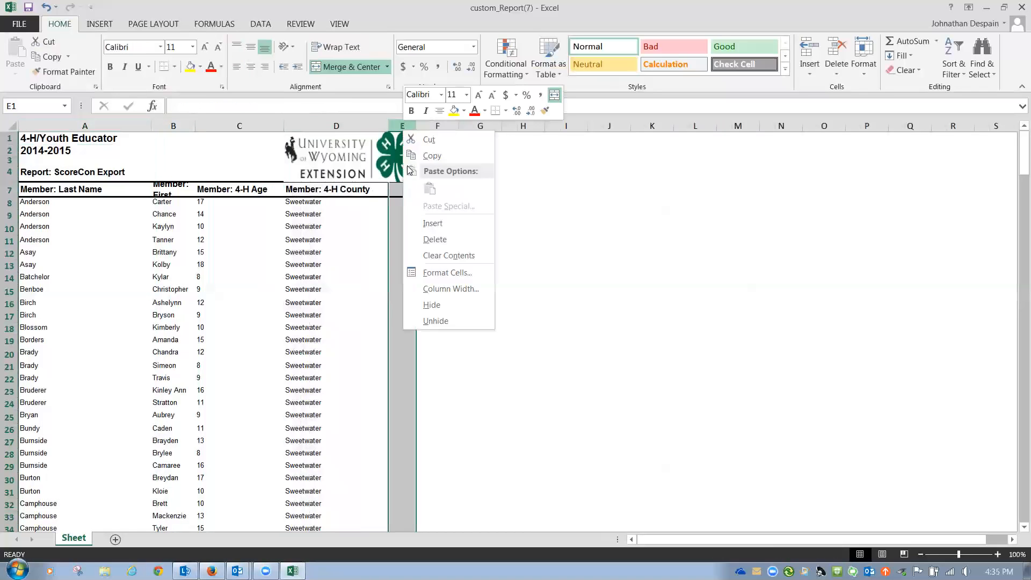
{"action": "left_click", "coordinate": [423, 239]}
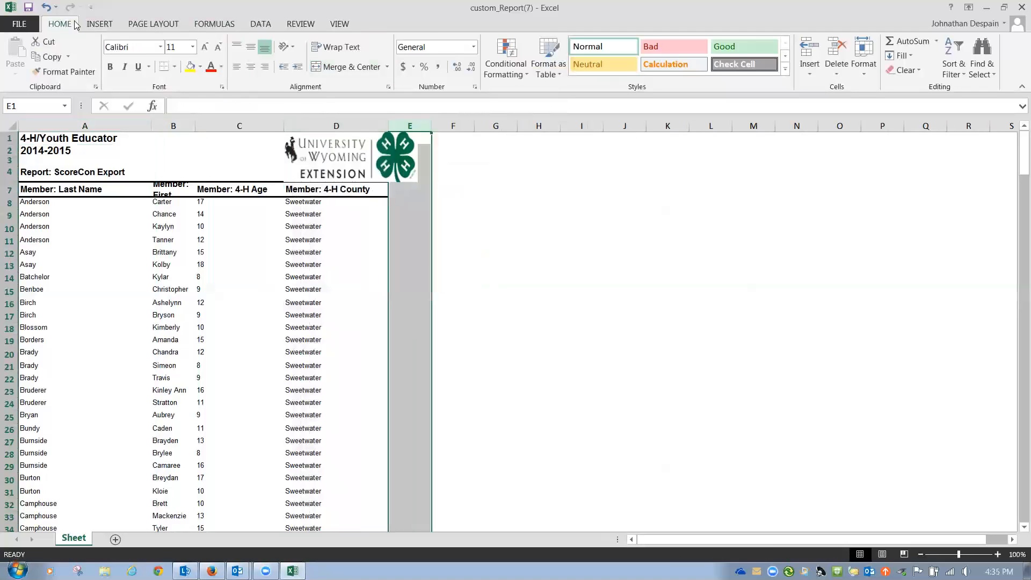
Step: Save the workbook to the Desktop as custom_Report(7) in Text (Tab delimited) format, keeping that format despite possible feature loss
{"action": "left_click", "coordinate": [16, 29]}
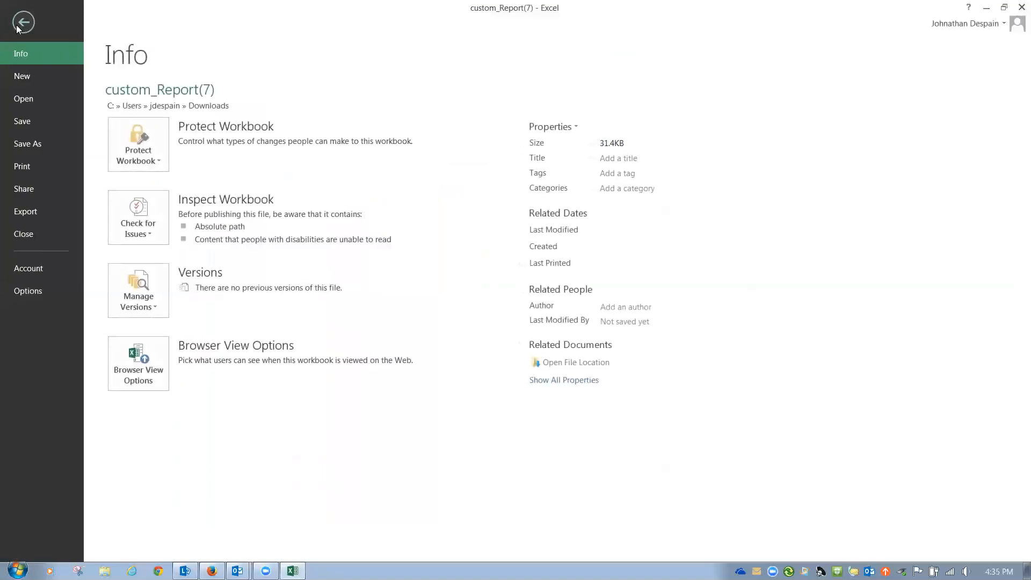
{"action": "left_click", "coordinate": [34, 144]}
{"action": "left_click", "coordinate": [359, 376]}
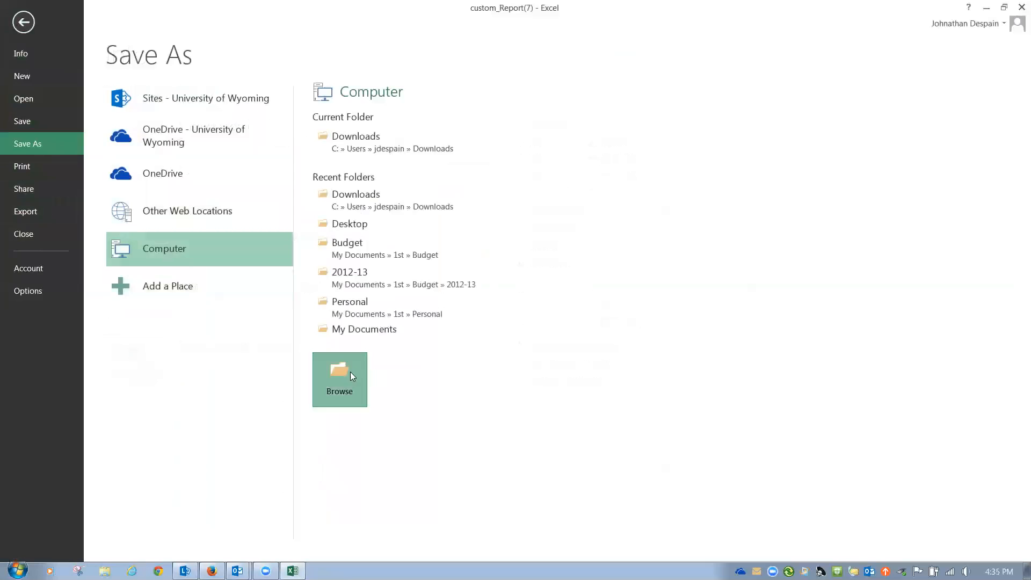
{"action": "left_click", "coordinate": [47, 118]}
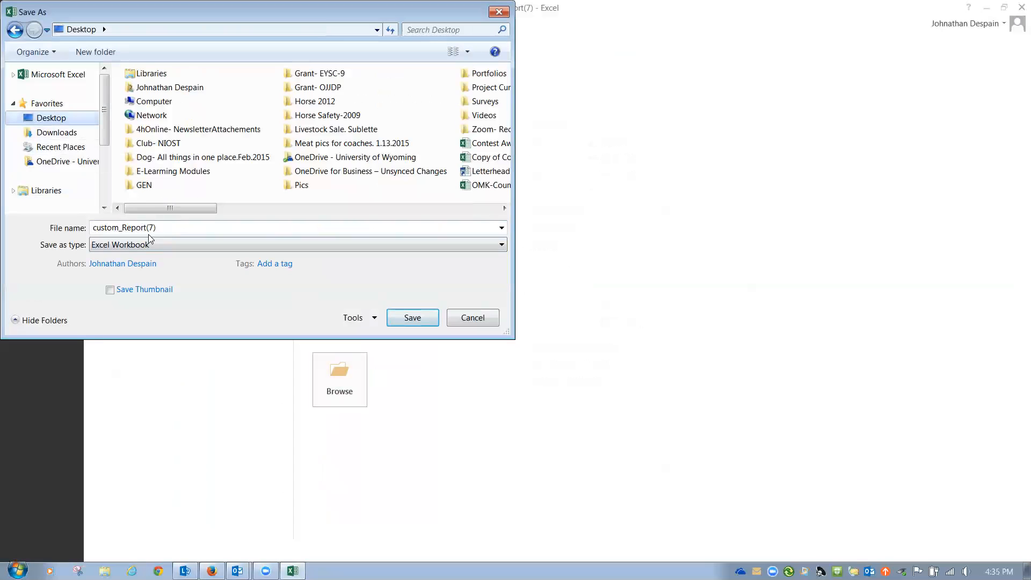
{"action": "left_click", "coordinate": [504, 246]}
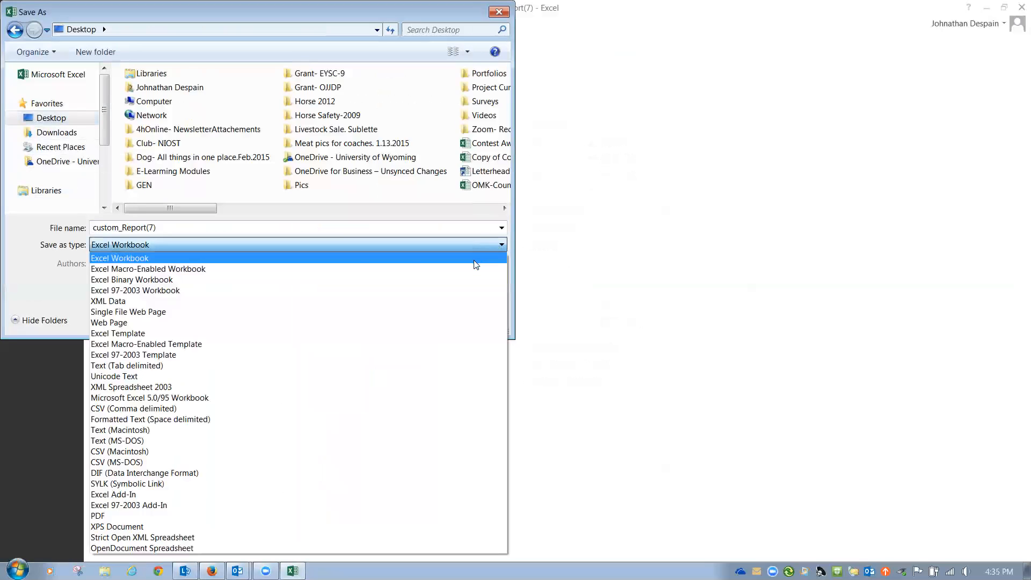
{"action": "left_click", "coordinate": [450, 366]}
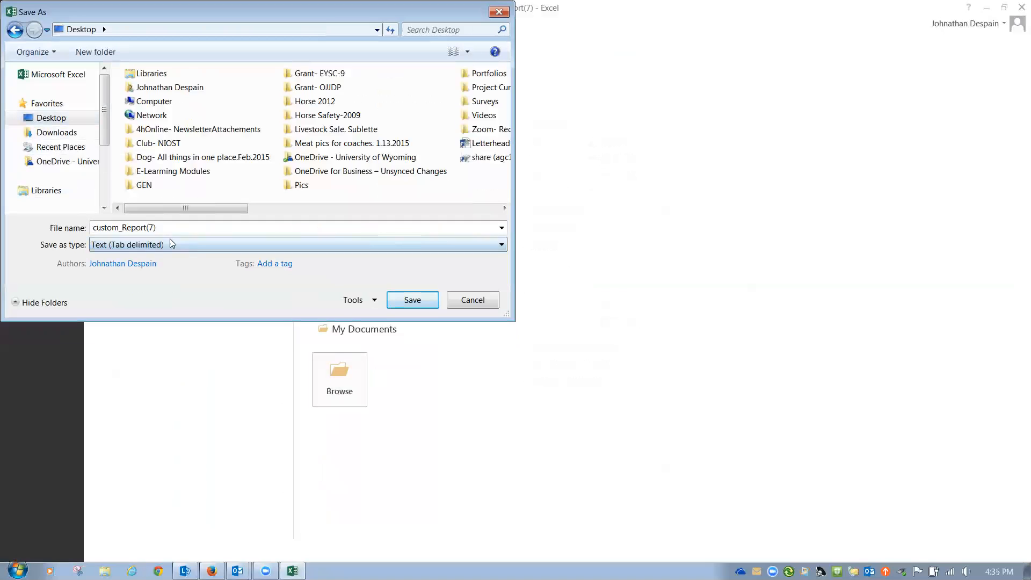
{"action": "left_click", "coordinate": [490, 248]}
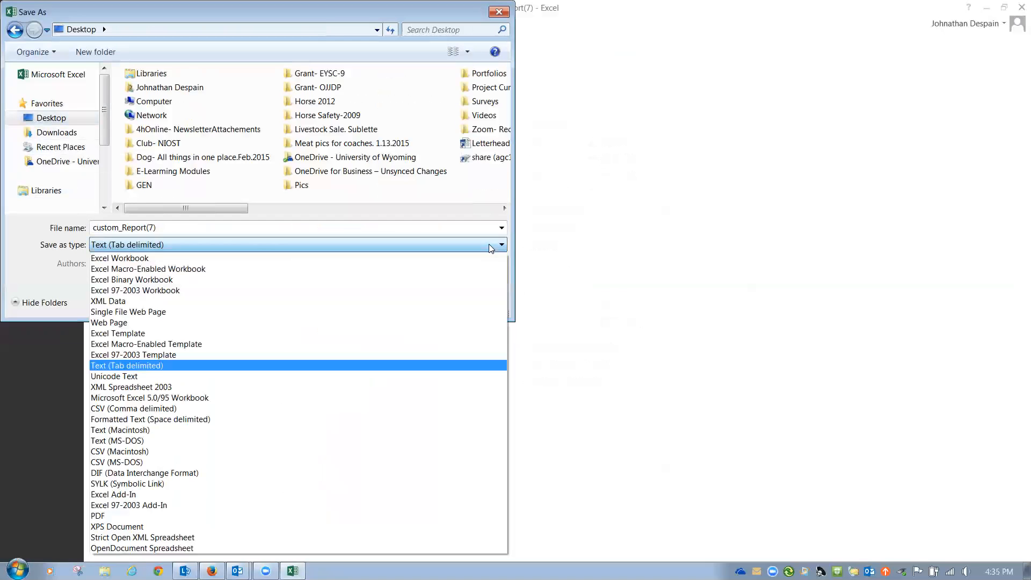
{"action": "left_click", "coordinate": [379, 365]}
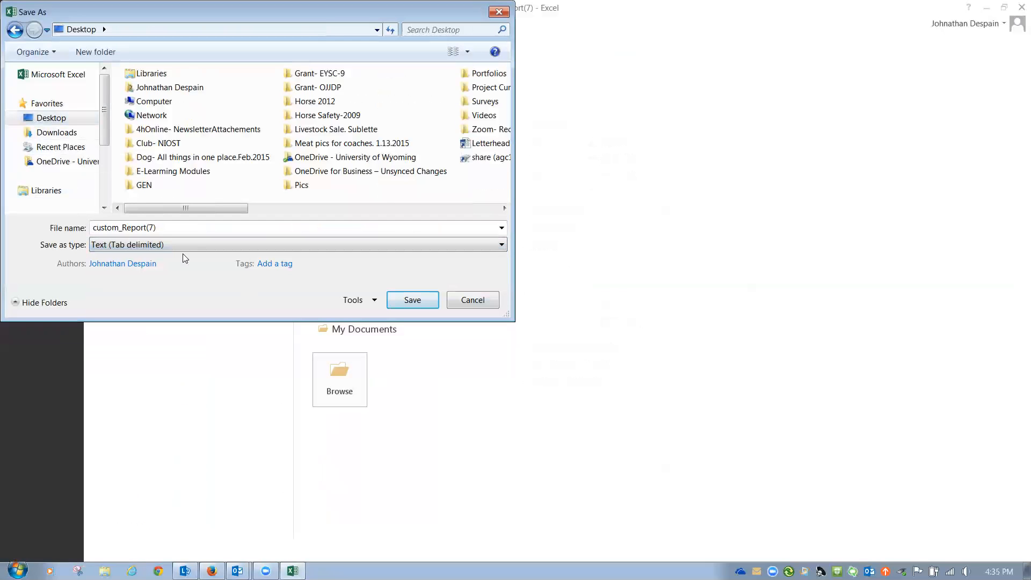
{"action": "left_click", "coordinate": [399, 302]}
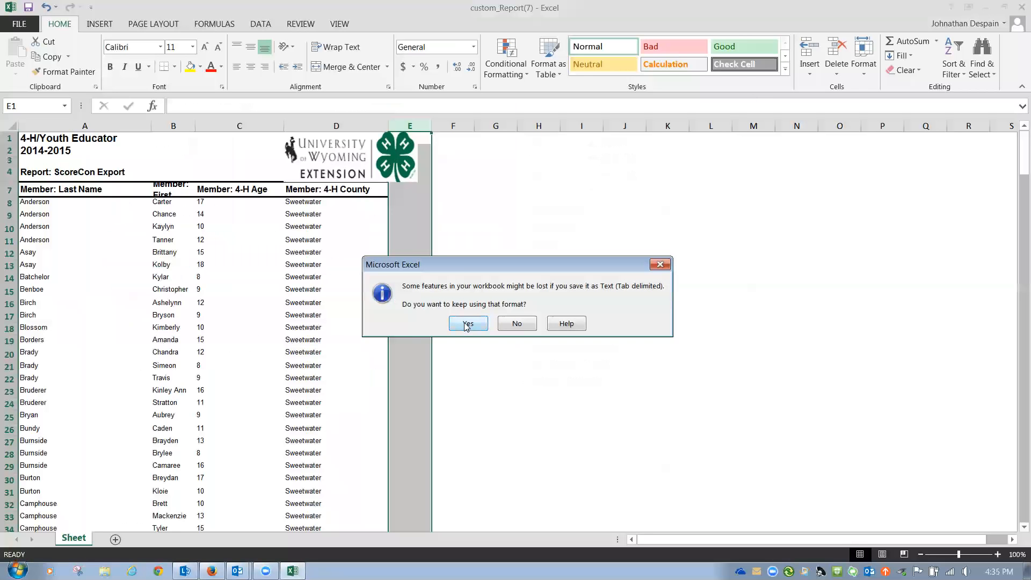
{"action": "left_click", "coordinate": [467, 323]}
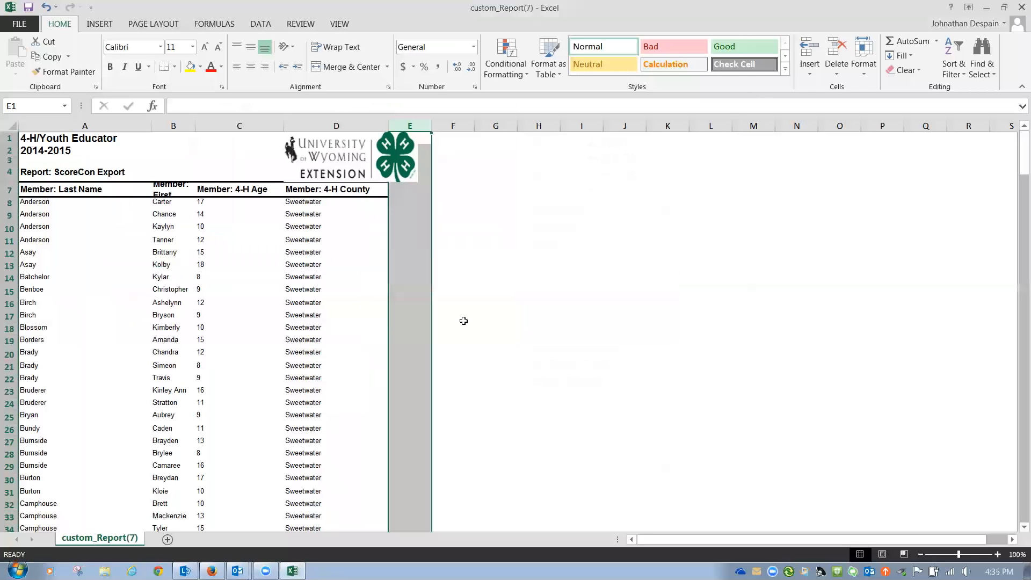
Step: Close the workbook without saving further changes and close the 4HOnline browser window
{"action": "left_click", "coordinate": [1020, 7]}
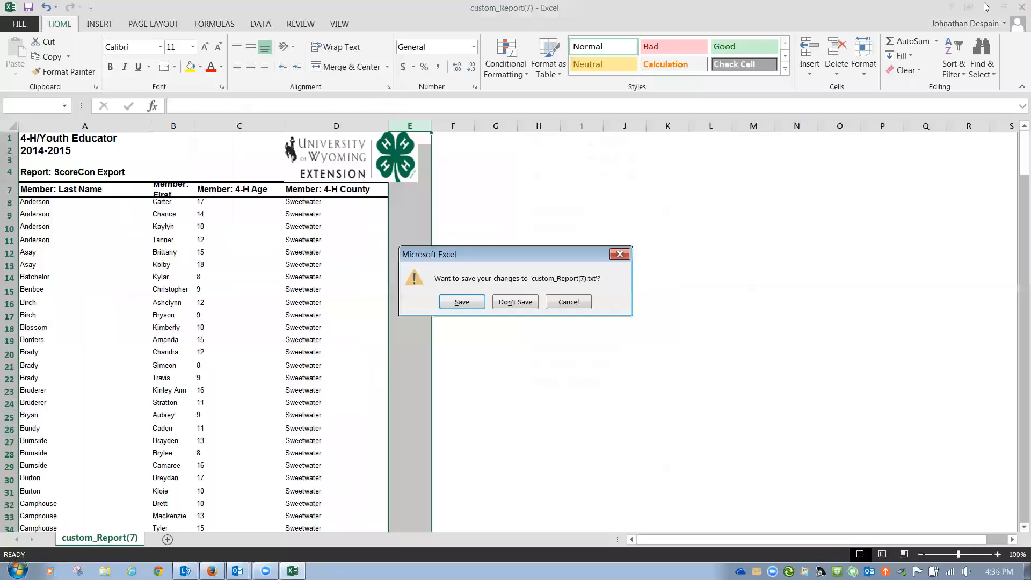
{"action": "left_click", "coordinate": [515, 302]}
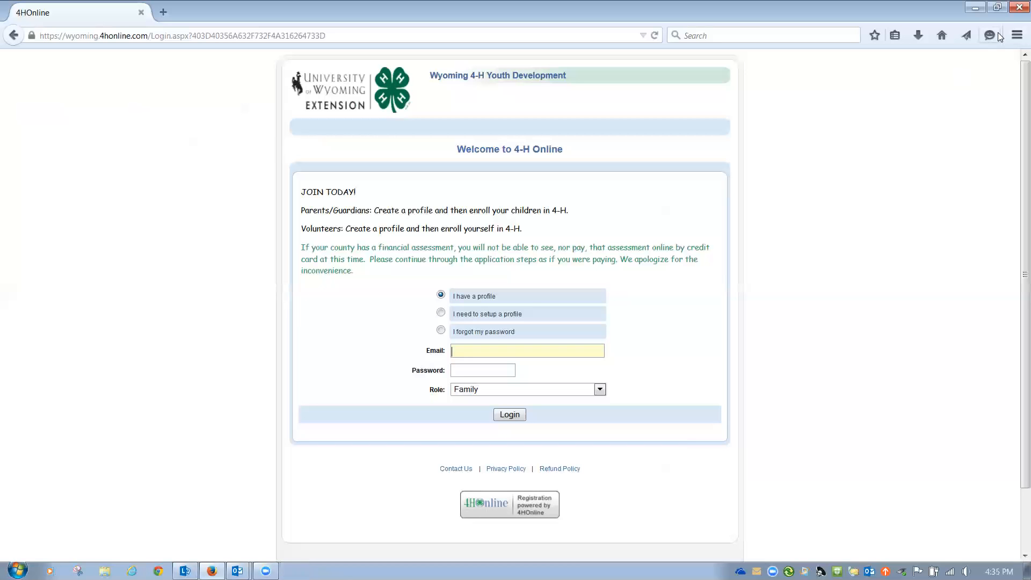
{"action": "left_click", "coordinate": [1016, 8]}
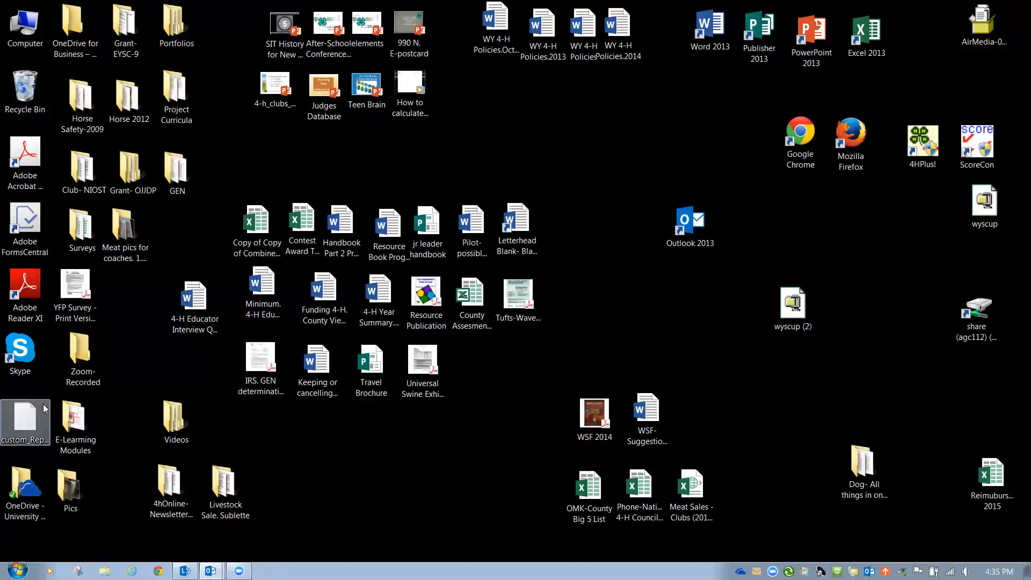
Step: Move the custom_Report(7) text file on the desktop to just below the 4HPlus! shortcut, beside wyscup
{"action": "left_click_drag", "start_coordinate": [29, 420], "coordinate": [712, 285]}
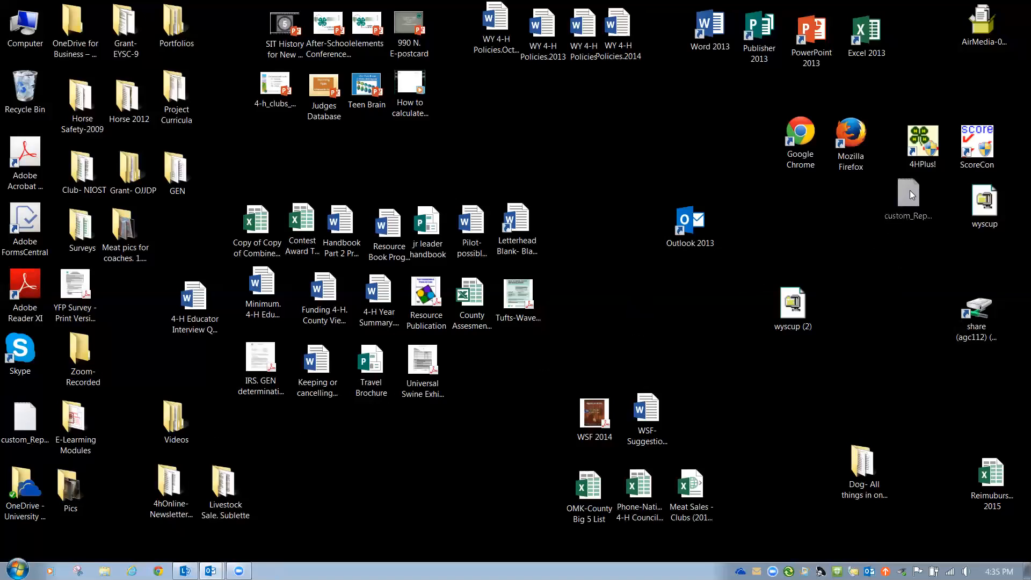
{"action": "left_click_drag", "start_coordinate": [885, 244], "coordinate": [885, 244]}
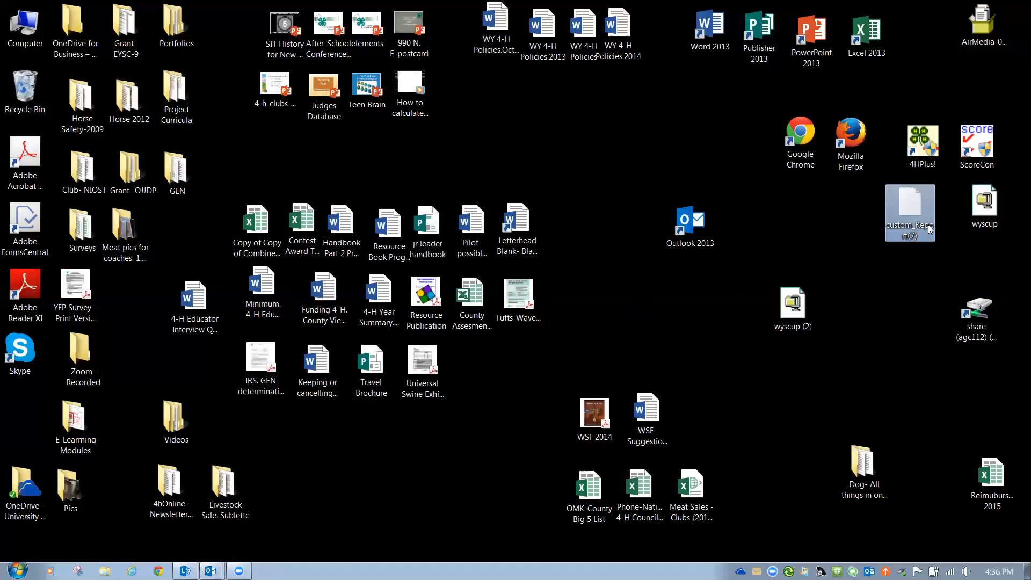
{"action": "left_click", "coordinate": [901, 265]}
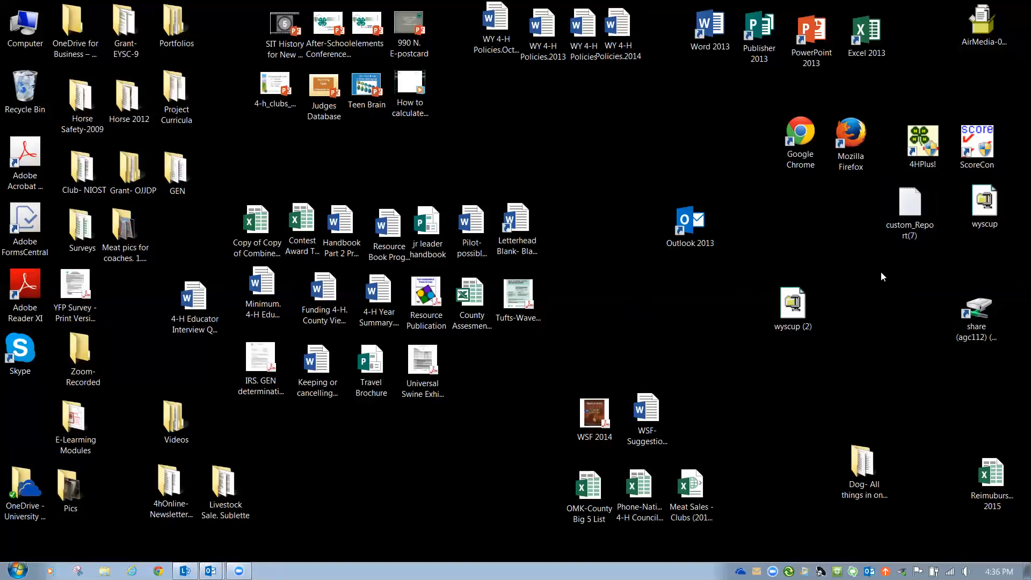
Step: Launch ScoreCon, allow it to make changes, and open the 4HOnline Data Import utility in a smaller, repositioned window
{"action": "double_click", "coordinate": [977, 143]}
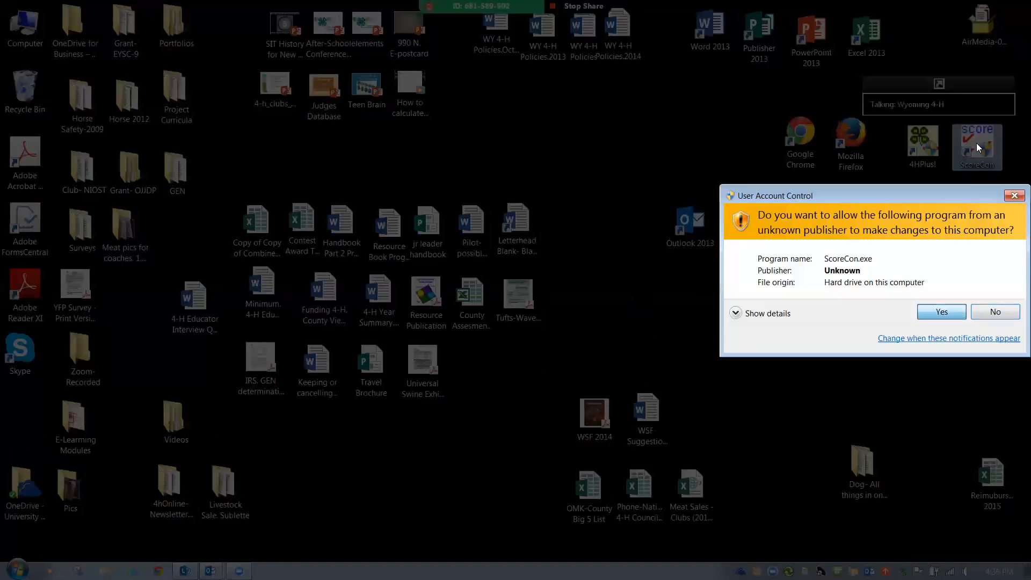
{"action": "left_click", "coordinate": [941, 312]}
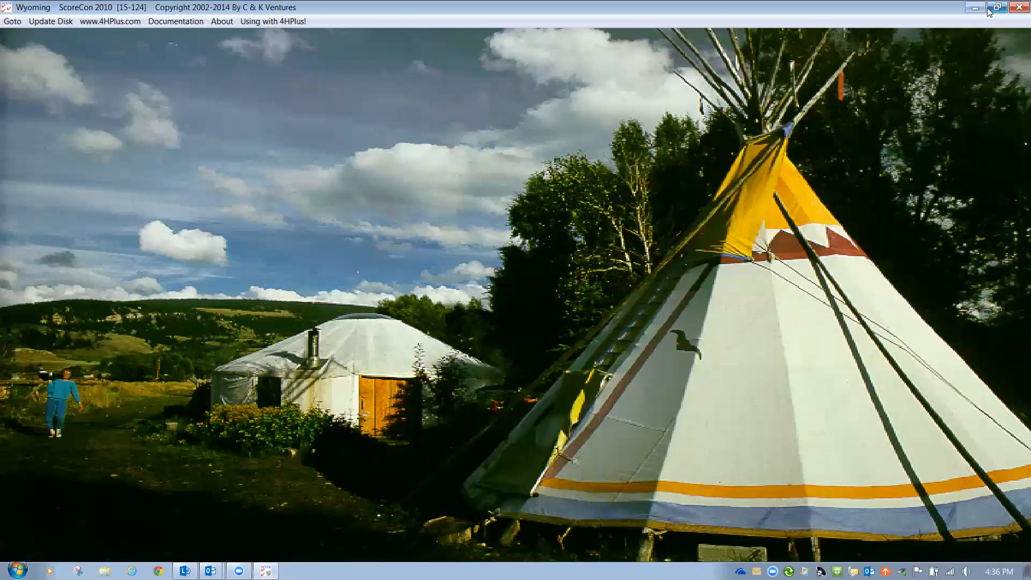
{"action": "left_click", "coordinate": [12, 21]}
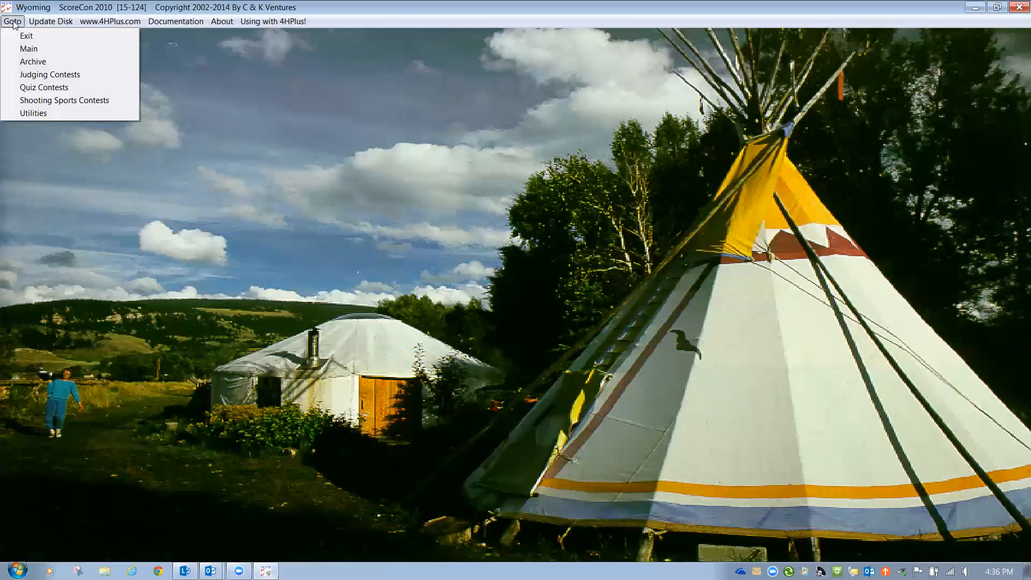
{"action": "left_click", "coordinate": [34, 114]}
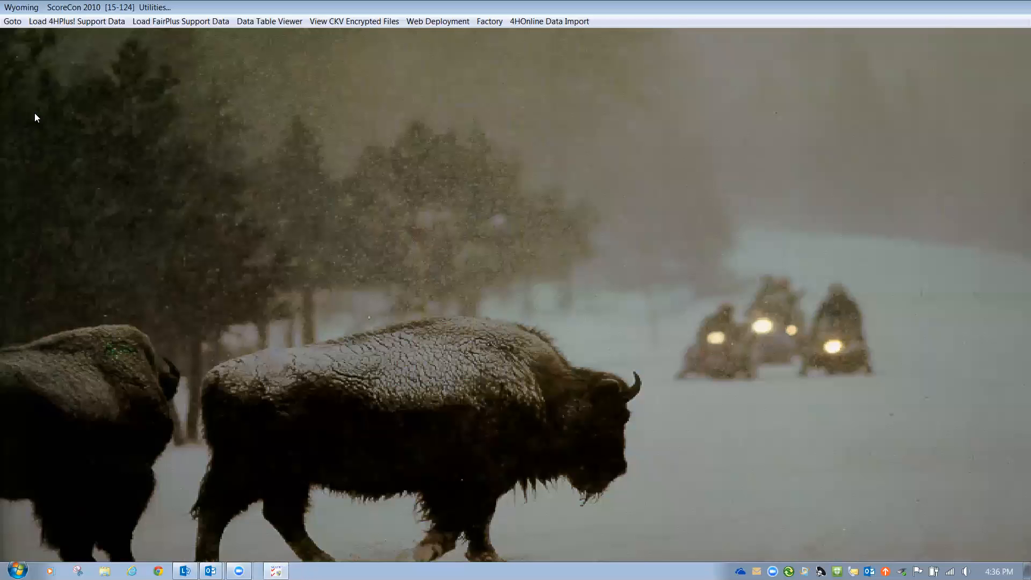
{"action": "double_click", "coordinate": [970, 7]}
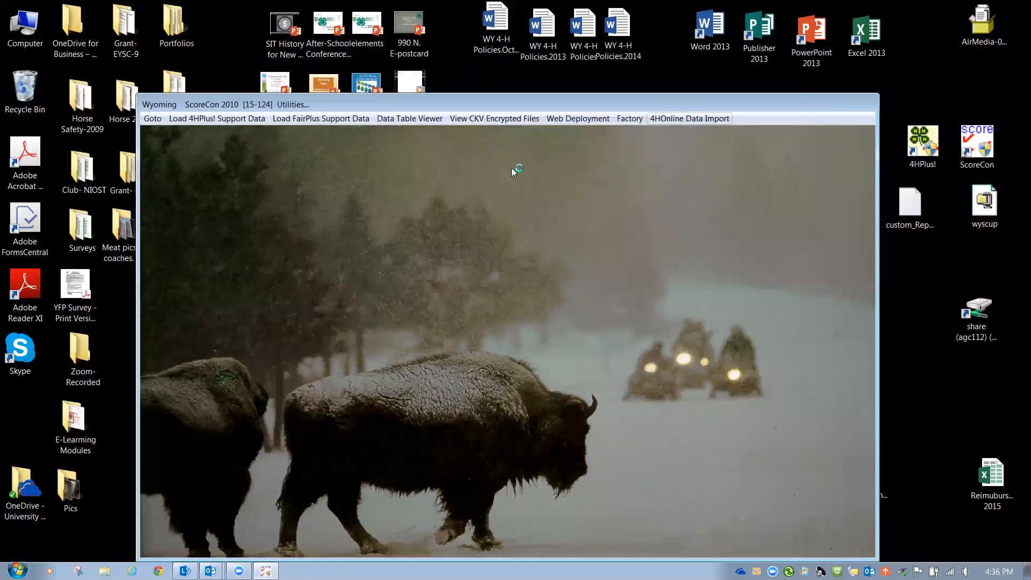
{"action": "left_click", "coordinate": [683, 119]}
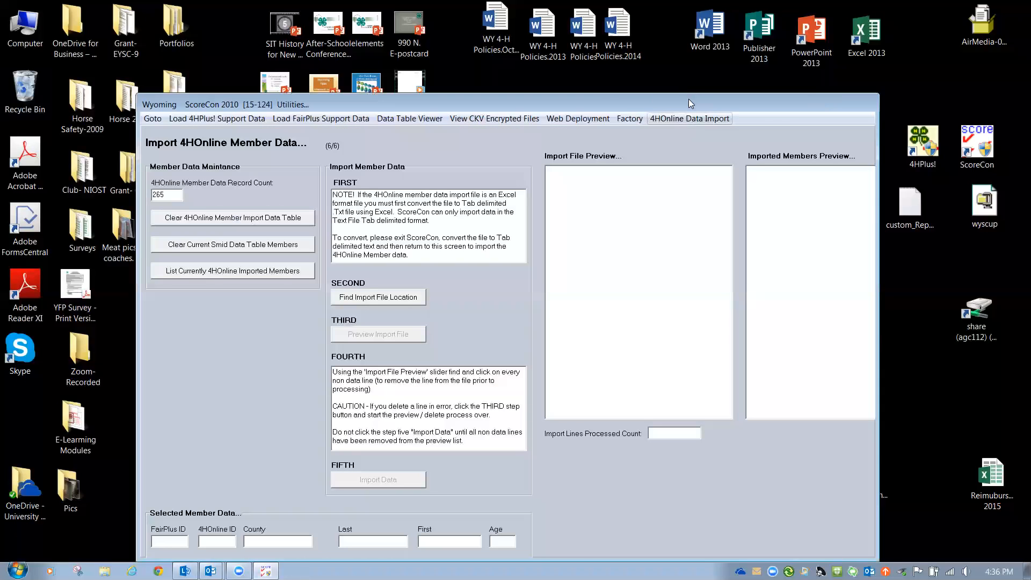
{"action": "left_click_drag", "start_coordinate": [687, 104], "coordinate": [654, 71]}
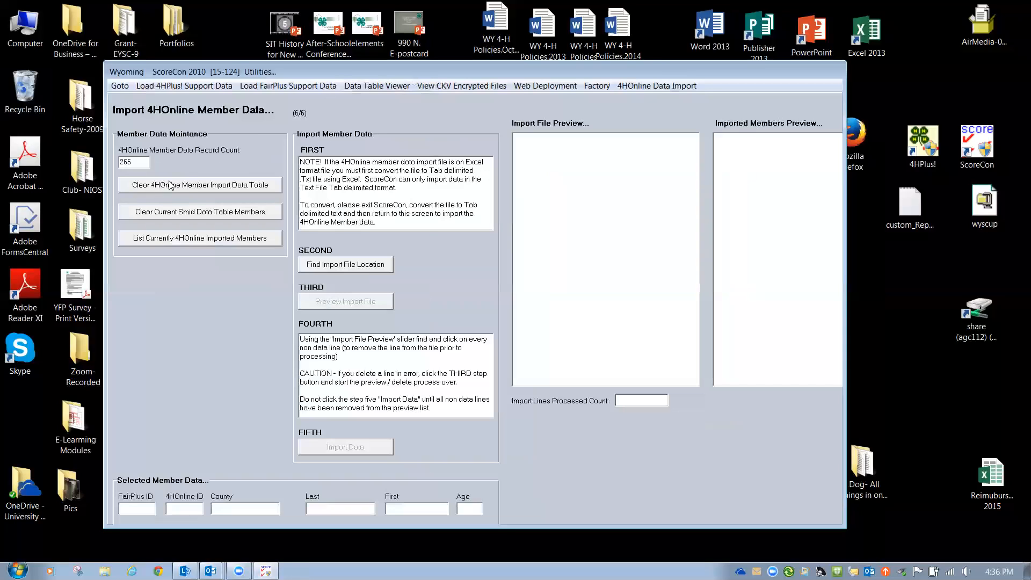
Step: Clear the 4HOnline member import data table and the current Smid data table members, confirming both cautions
{"action": "left_click", "coordinate": [198, 188]}
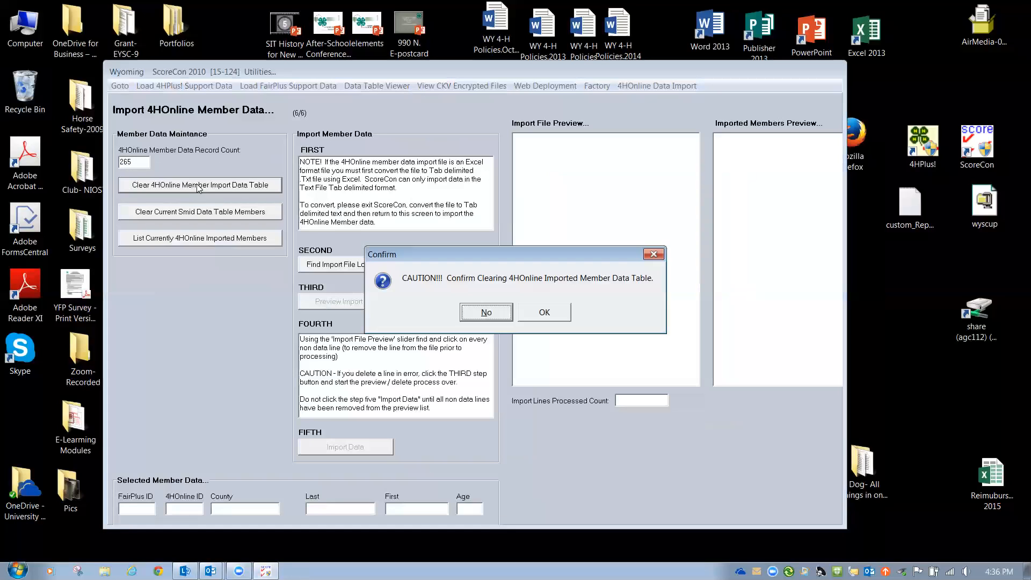
{"action": "left_click", "coordinate": [543, 314]}
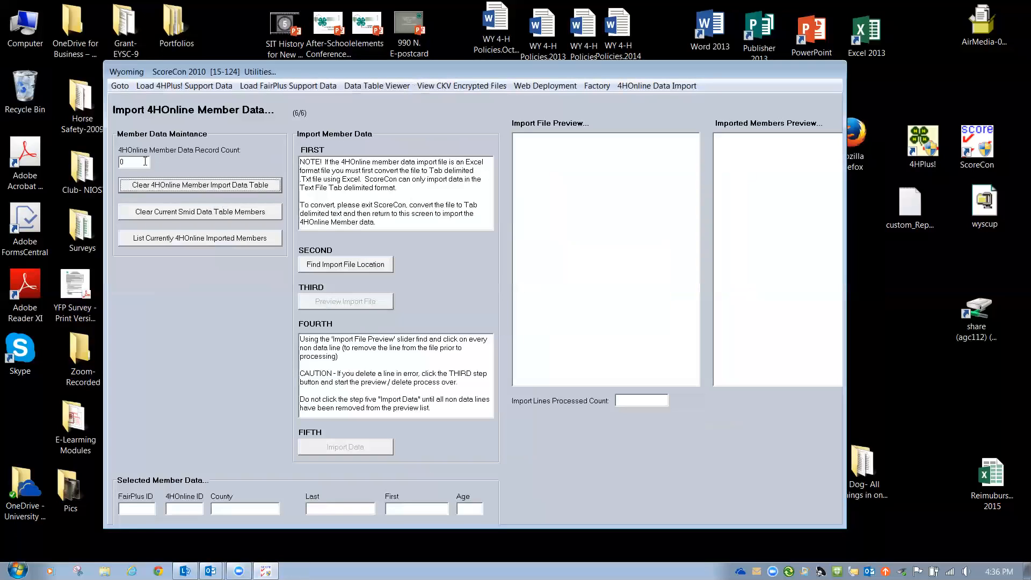
{"action": "left_click", "coordinate": [180, 214]}
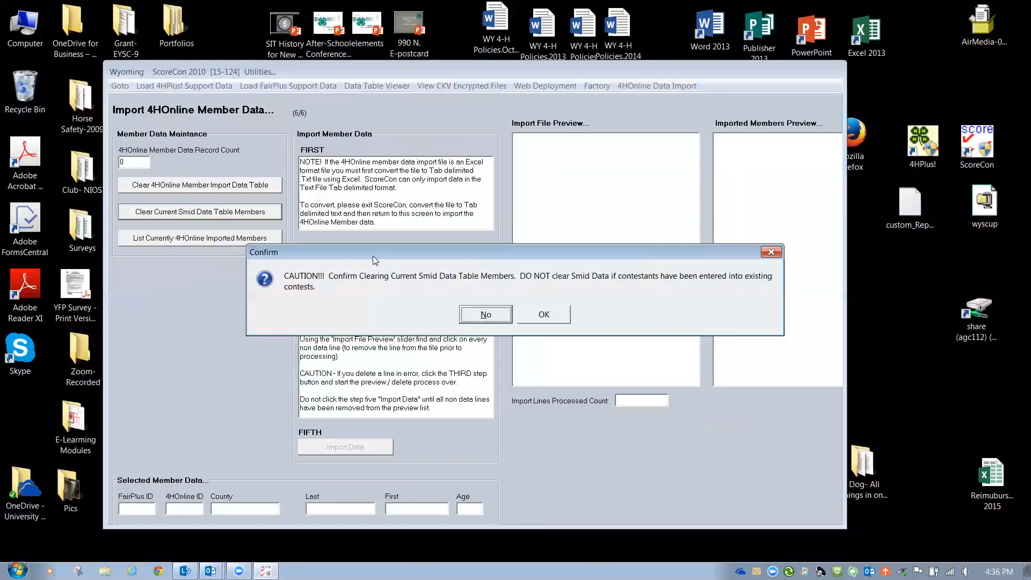
{"action": "left_click", "coordinate": [544, 314]}
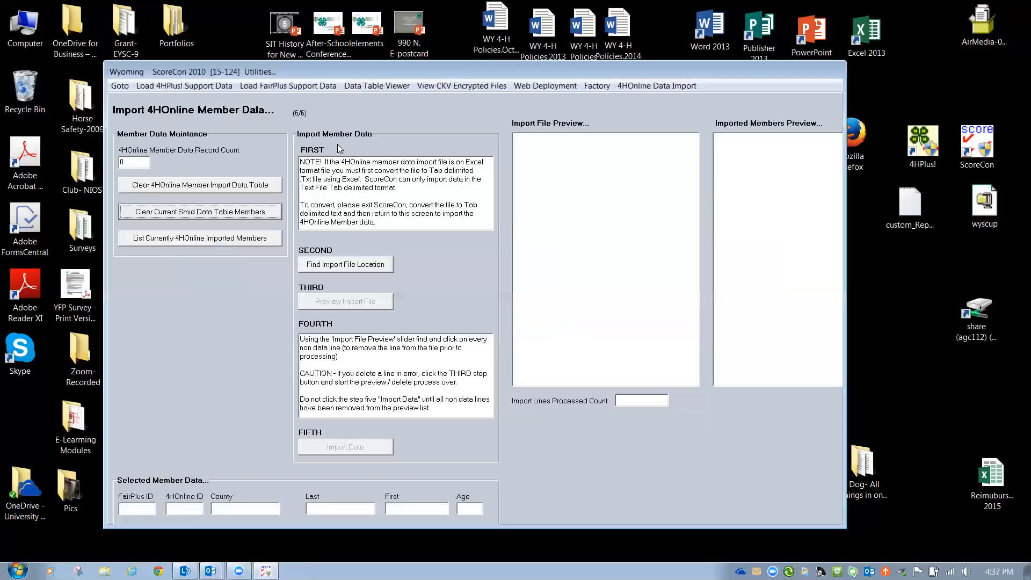
Step: Choose the custom_Report(7) text file on the Desktop as the import file and load its preview
{"action": "left_click", "coordinate": [336, 265]}
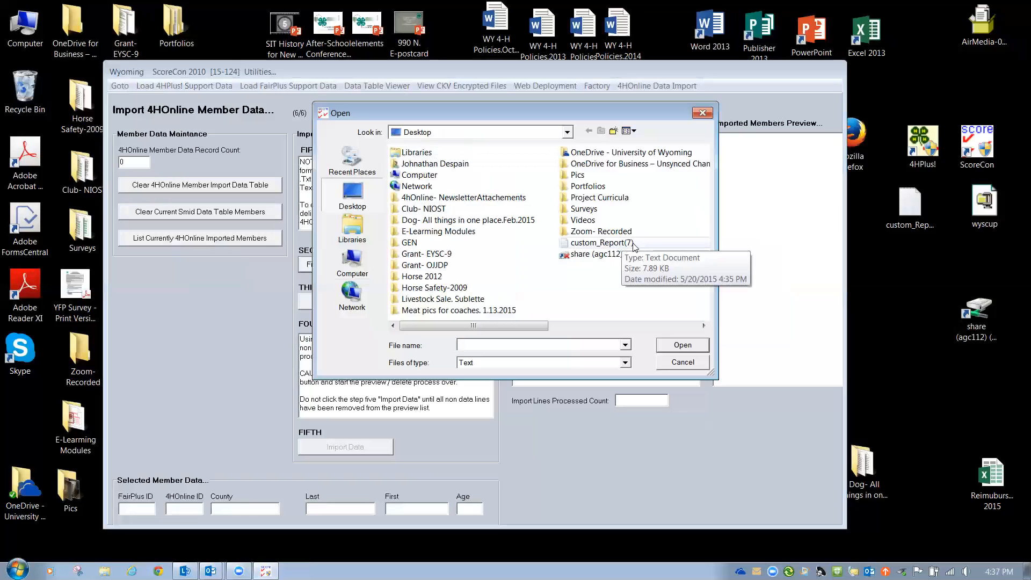
{"action": "left_click", "coordinate": [647, 246]}
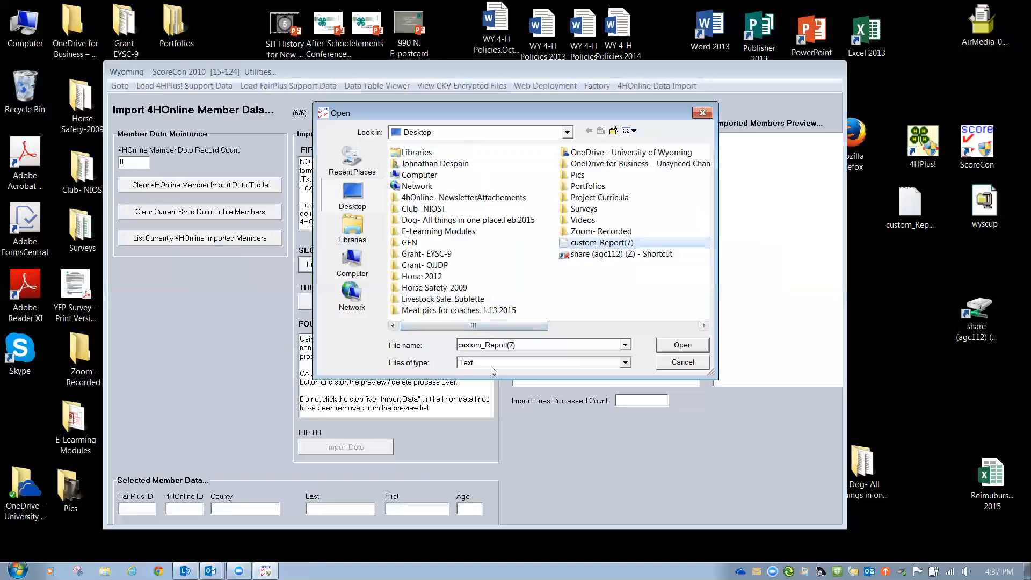
{"action": "left_click", "coordinate": [671, 349]}
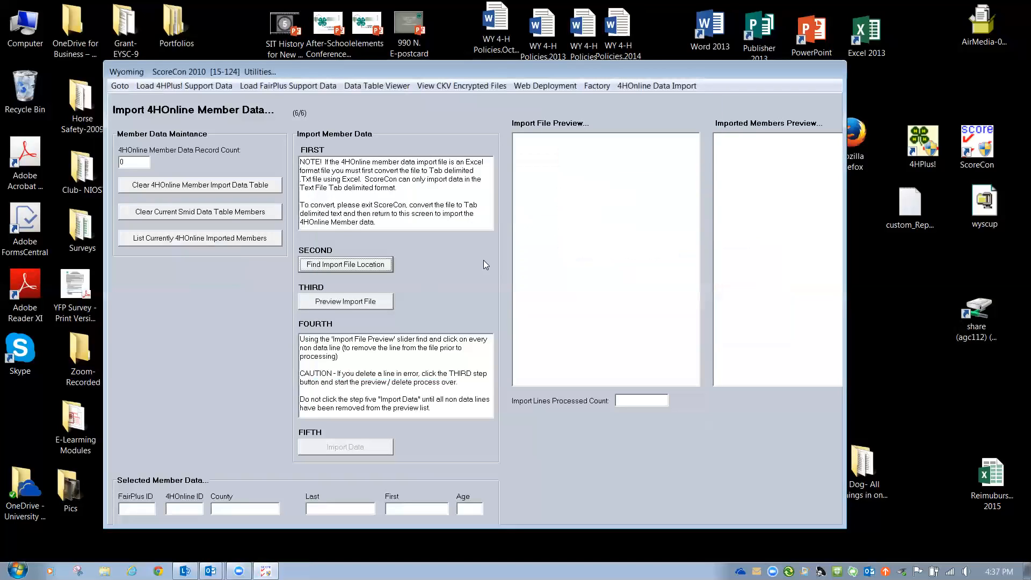
{"action": "left_click", "coordinate": [358, 303]}
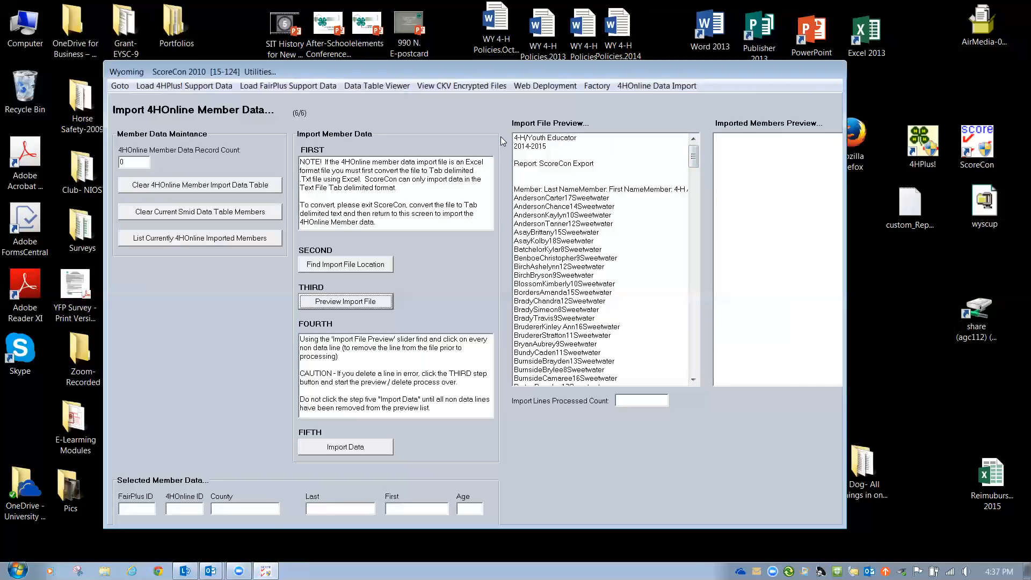
Step: Remove the report title, year, blank and column-heading lines above the first member in the import file preview
{"action": "left_click", "coordinate": [521, 139]}
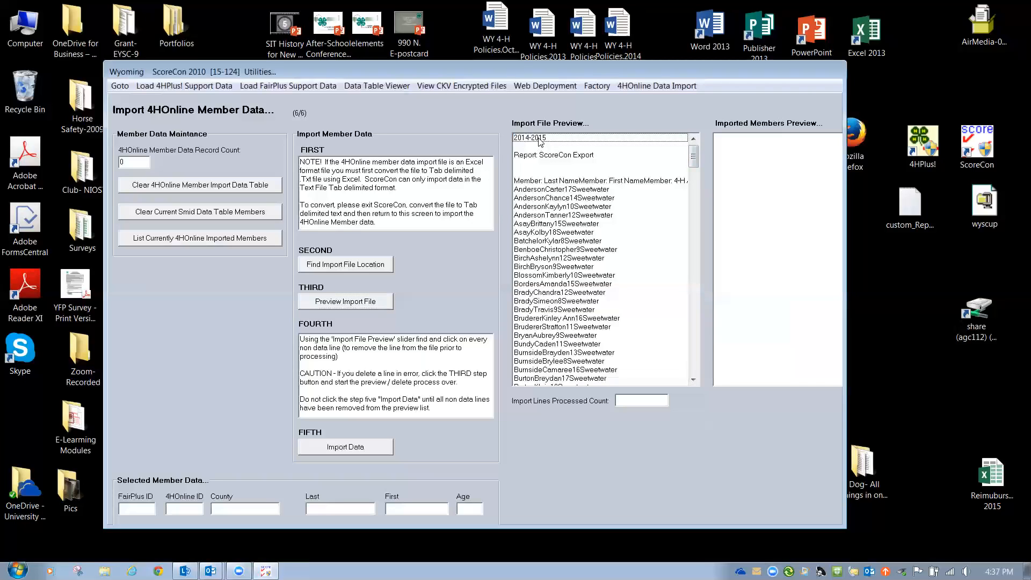
{"action": "left_click", "coordinate": [541, 140]}
{"action": "left_click", "coordinate": [544, 140]}
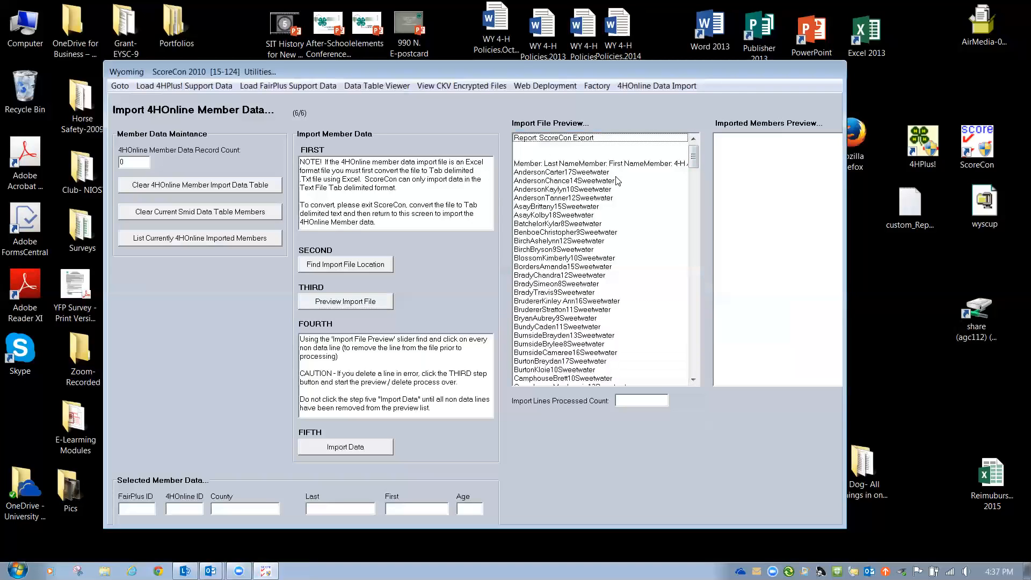
{"action": "left_click", "coordinate": [553, 138]}
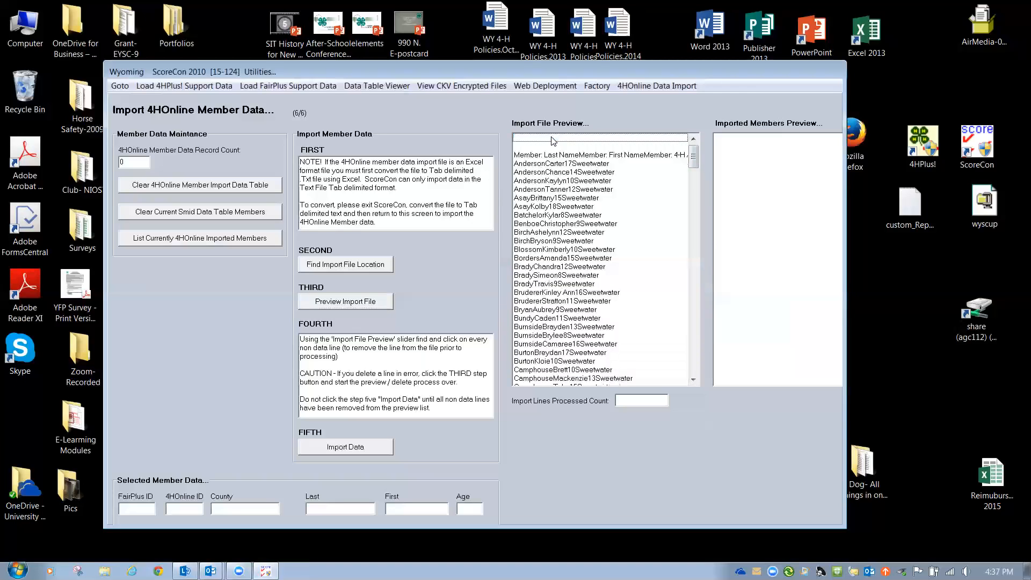
{"action": "left_click", "coordinate": [556, 139]}
{"action": "left_click", "coordinate": [555, 139]}
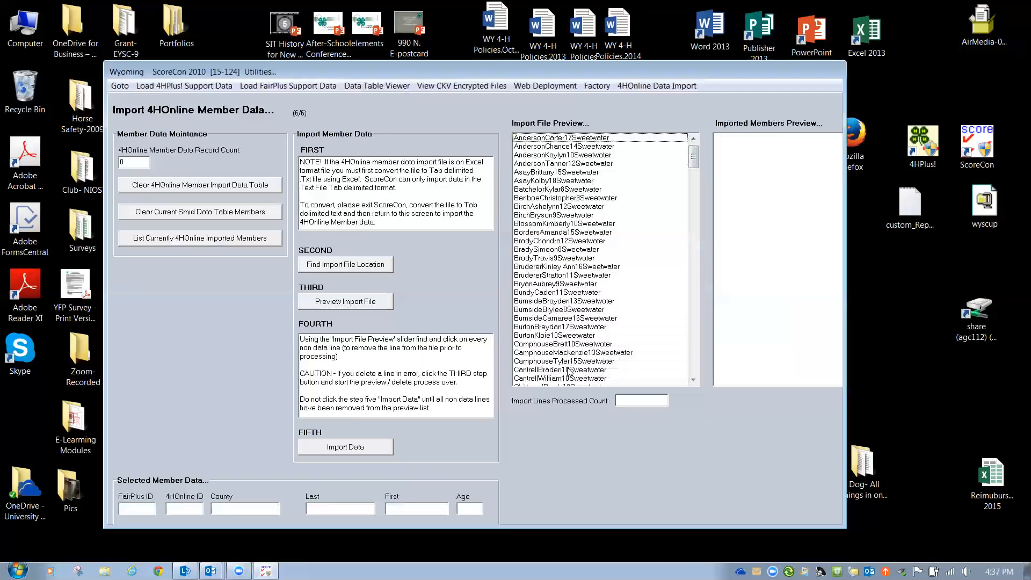
Step: Remove every non-data line below the last member in the import file preview, including the repeated column headings and page footer
{"action": "left_click_drag", "start_coordinate": [694, 157], "coordinate": [689, 365]}
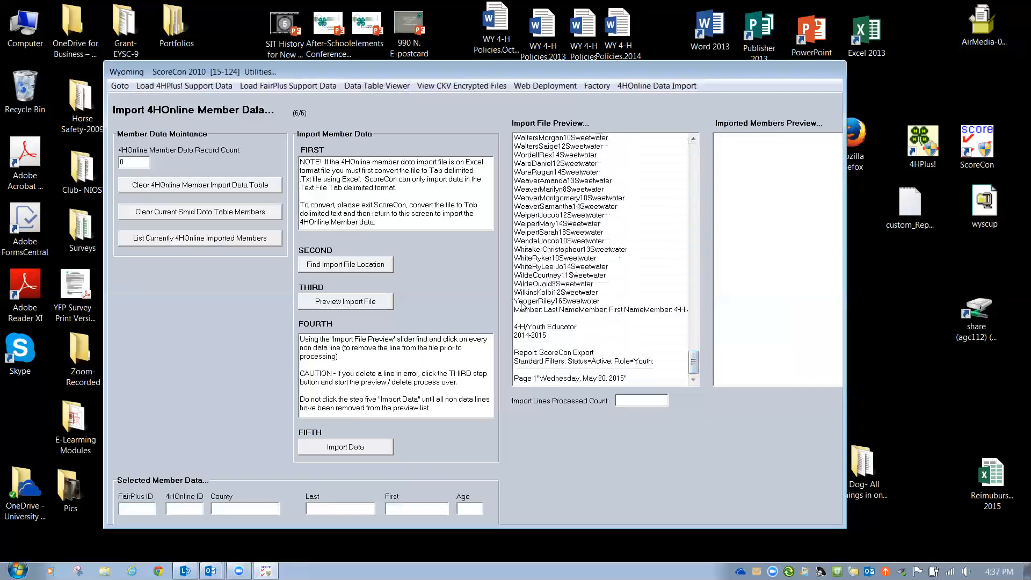
{"action": "left_click", "coordinate": [526, 320]}
{"action": "left_click", "coordinate": [527, 320]}
{"action": "left_click", "coordinate": [527, 320]}
{"action": "left_click", "coordinate": [527, 320]}
{"action": "left_click", "coordinate": [527, 320]}
{"action": "left_click", "coordinate": [526, 320]}
{"action": "left_click", "coordinate": [527, 322]}
{"action": "left_click", "coordinate": [527, 321]}
{"action": "left_click", "coordinate": [527, 321]}
{"action": "left_click", "coordinate": [529, 310]}
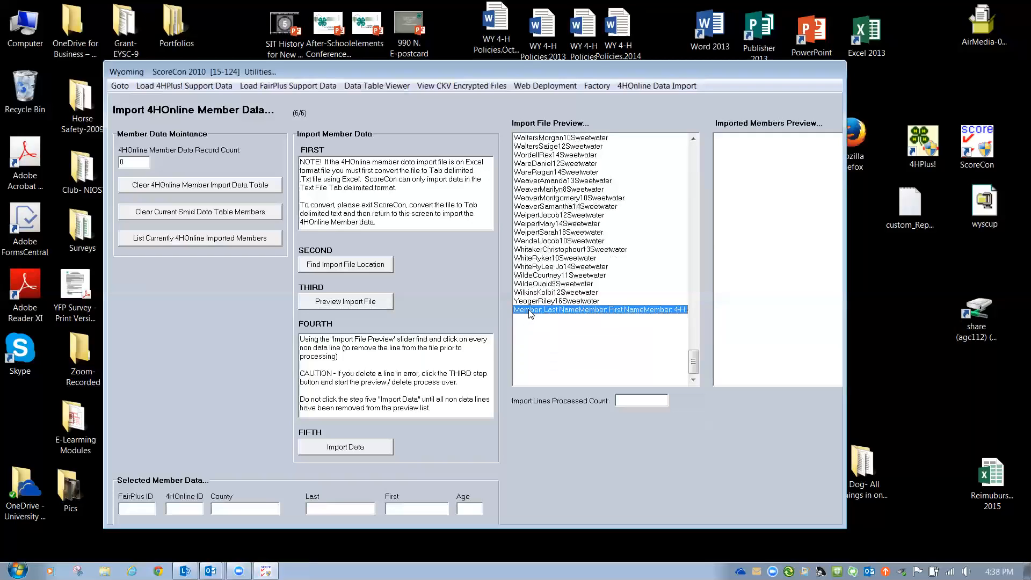
{"action": "left_click", "coordinate": [530, 311]}
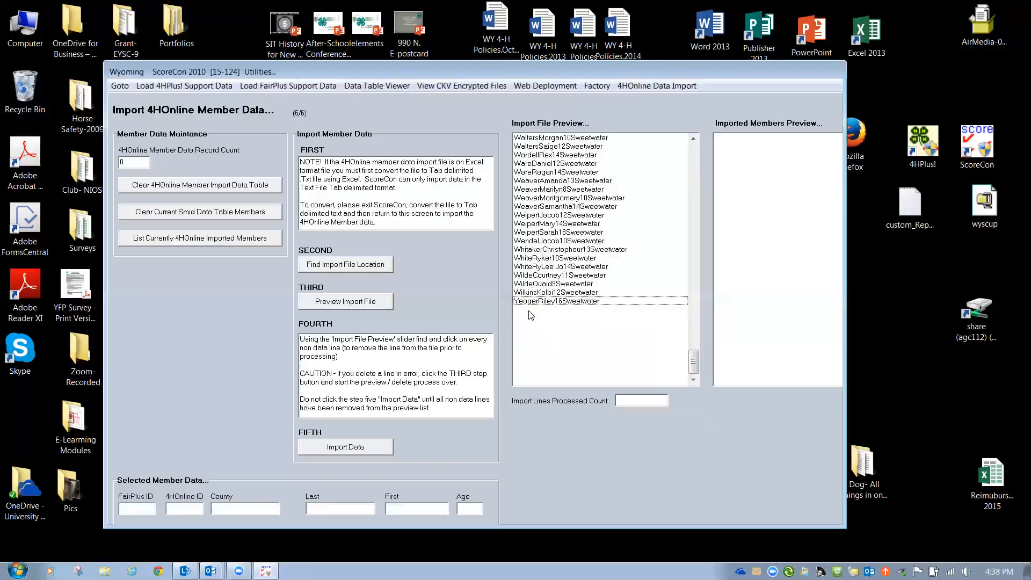
{"action": "mouse_move", "coordinate": [693, 367]}
{"action": "left_mouse_down"}
{"action": "mouse_move", "coordinate": [687, 156]}
{"action": "mouse_move", "coordinate": [693, 368]}
{"action": "left_mouse_up"}
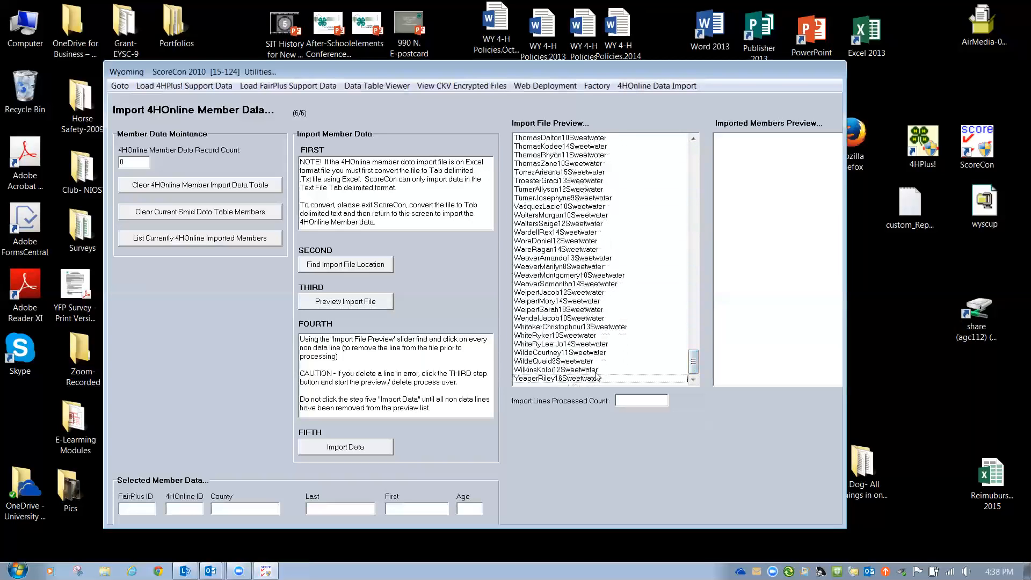
Step: Import the cleaned member data, accept issuing ScoreCon Member Ids to all members, and list the currently imported 4HOnline members
{"action": "left_click", "coordinate": [324, 447]}
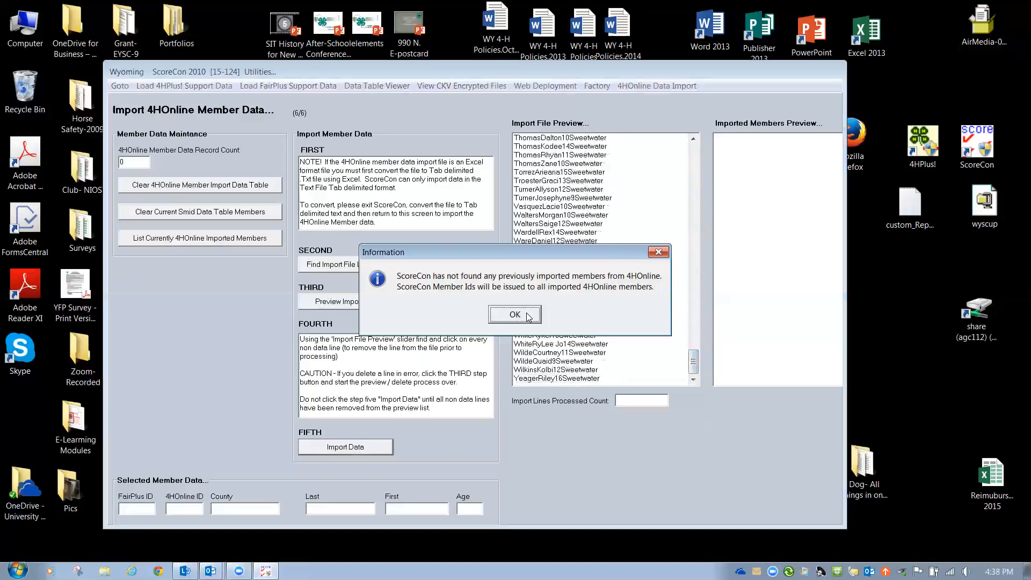
{"action": "left_click", "coordinate": [529, 314]}
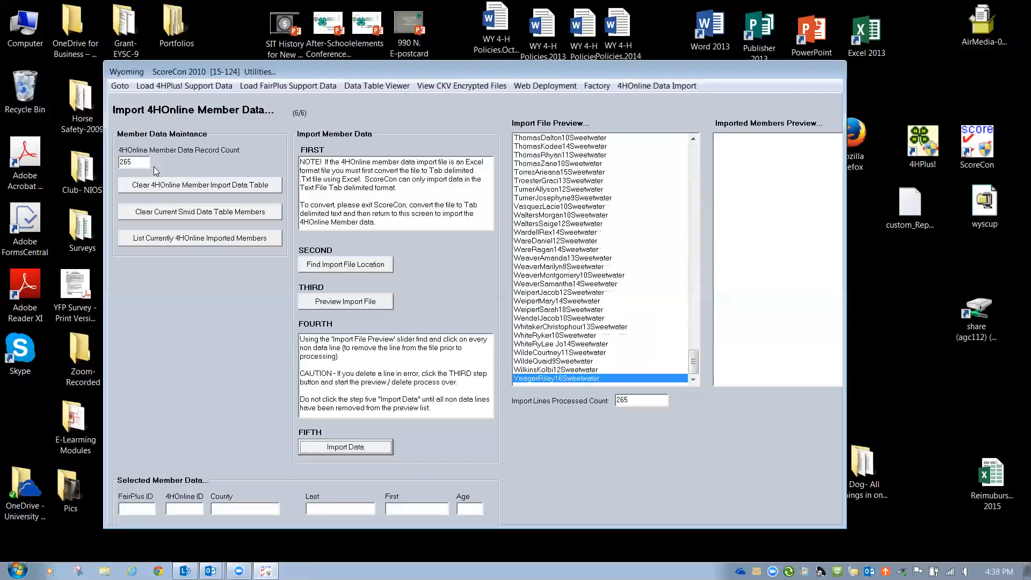
{"action": "left_click", "coordinate": [211, 239]}
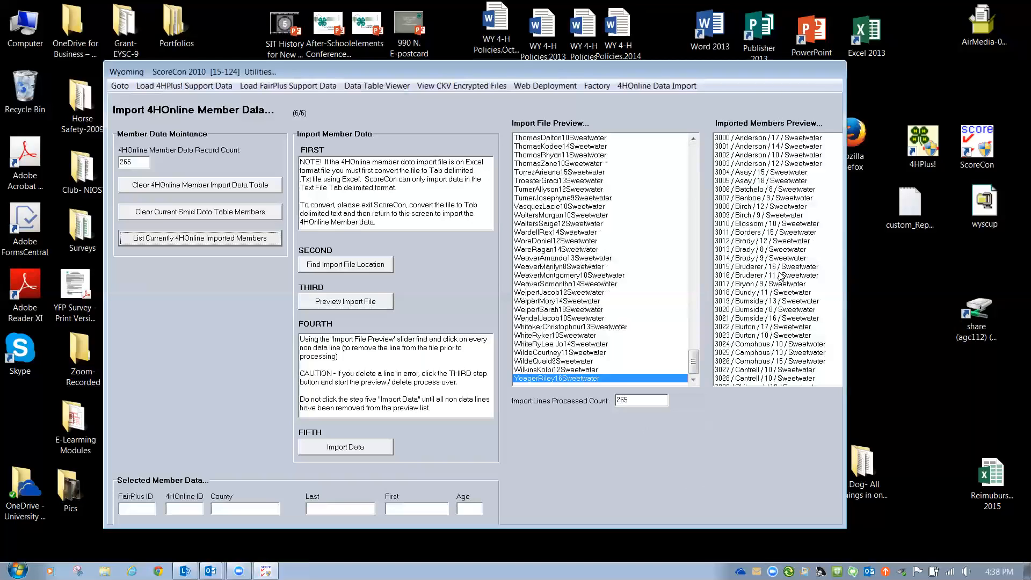
Step: Leave the Utilities screen for the main screen and exit ScoreCon
{"action": "left_click", "coordinate": [122, 87]}
{"action": "left_click", "coordinate": [121, 113]}
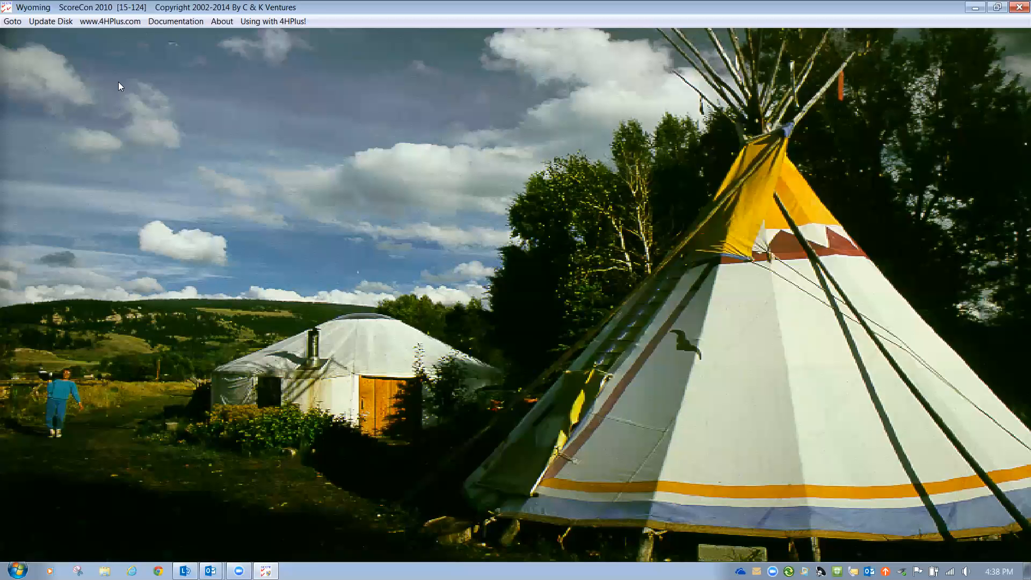
{"action": "left_click", "coordinate": [20, 22]}
{"action": "left_click", "coordinate": [22, 36]}
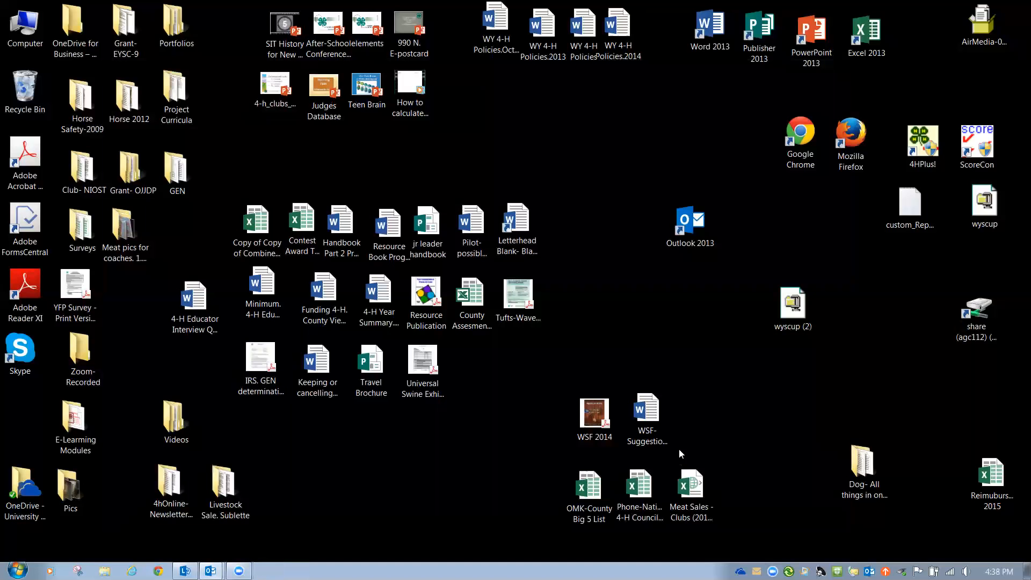